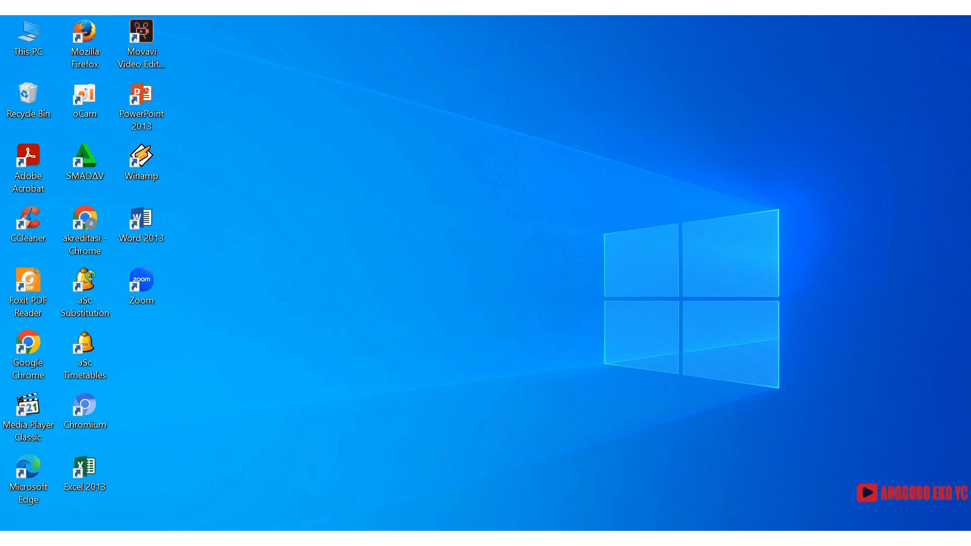
- Switch to the blank Formulir A Rubrik Observasi Kinerja Guru document in Word and examine the identity table on its first page
{"action": "mouse_move", "coordinate": [266, 536]}
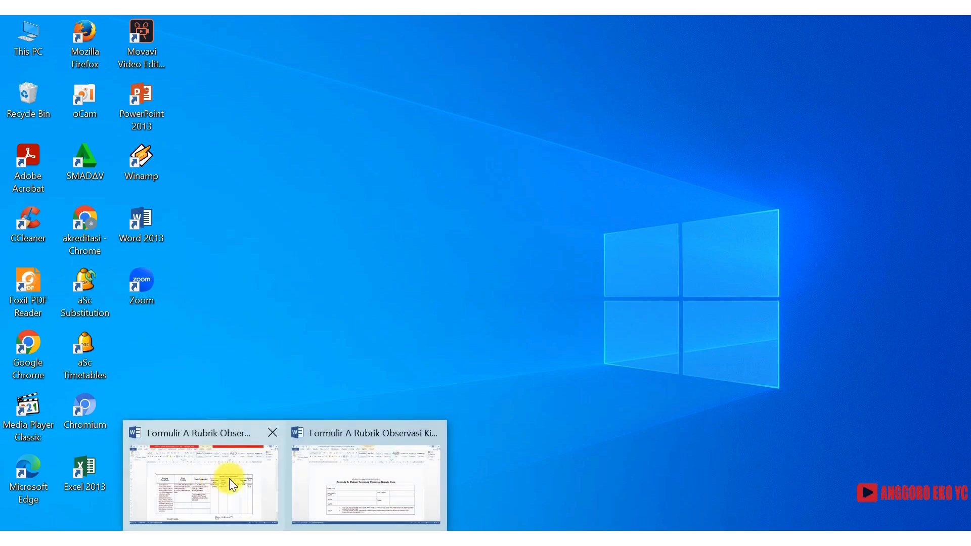
{"action": "left_click", "coordinate": [356, 481]}
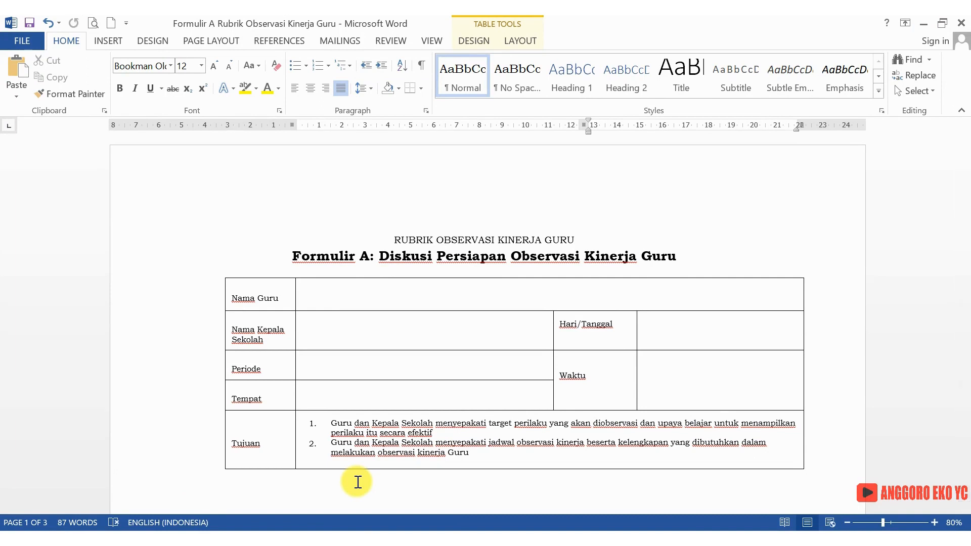
{"action": "scroll", "coordinate": [357, 481], "scroll_direction": "down", "scroll_amount": 2}
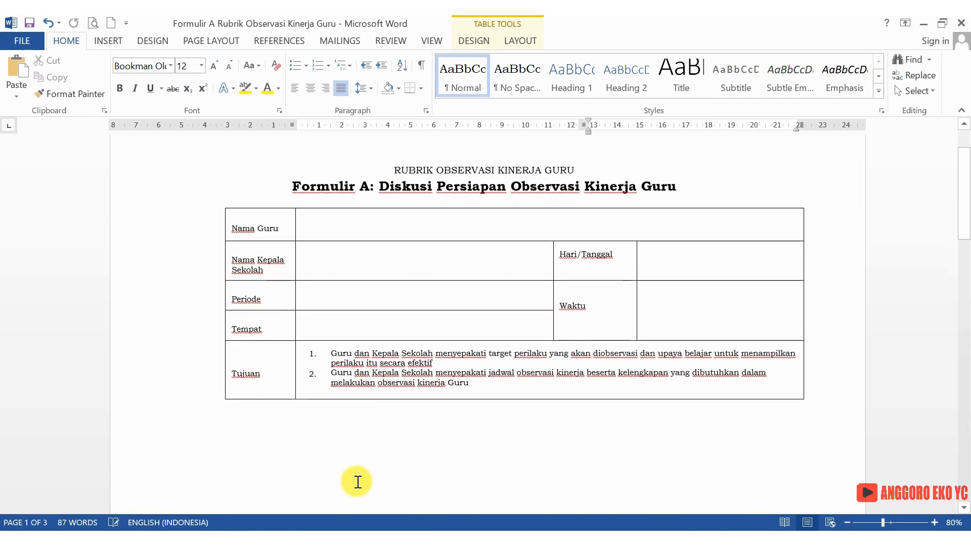
{"action": "scroll", "coordinate": [357, 481], "scroll_direction": "down", "scroll_amount": 1}
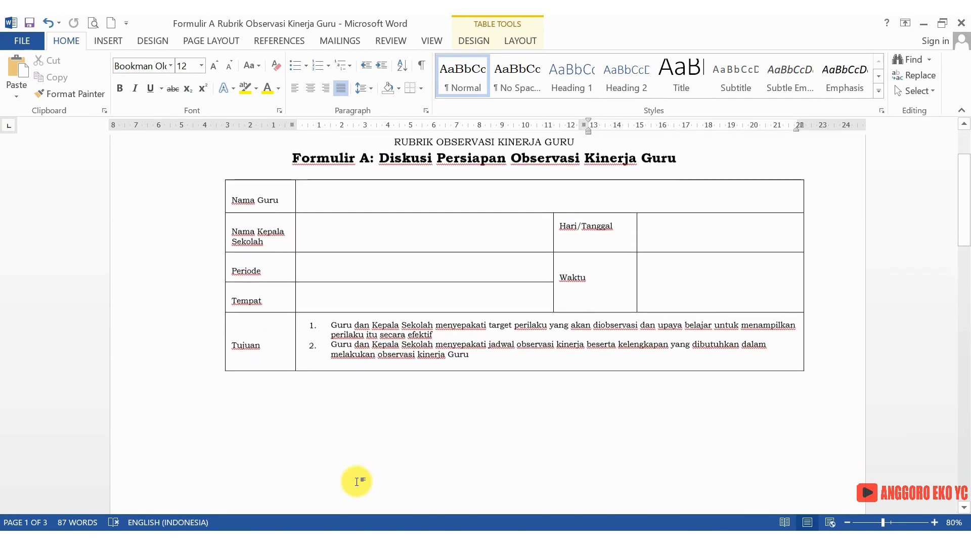
{"action": "scroll", "coordinate": [357, 481], "scroll_direction": "up", "scroll_amount": 1}
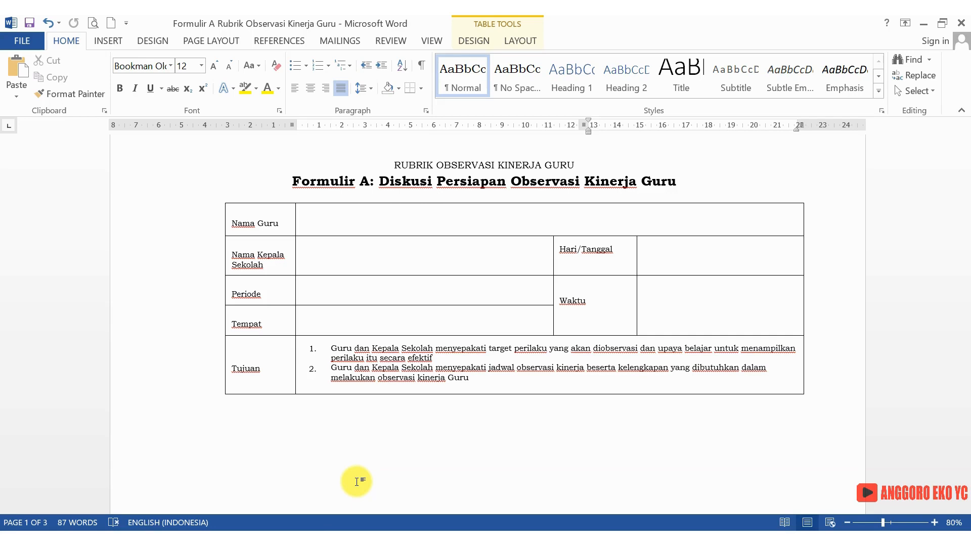
{"action": "scroll", "coordinate": [357, 481], "scroll_direction": "down", "scroll_amount": 6}
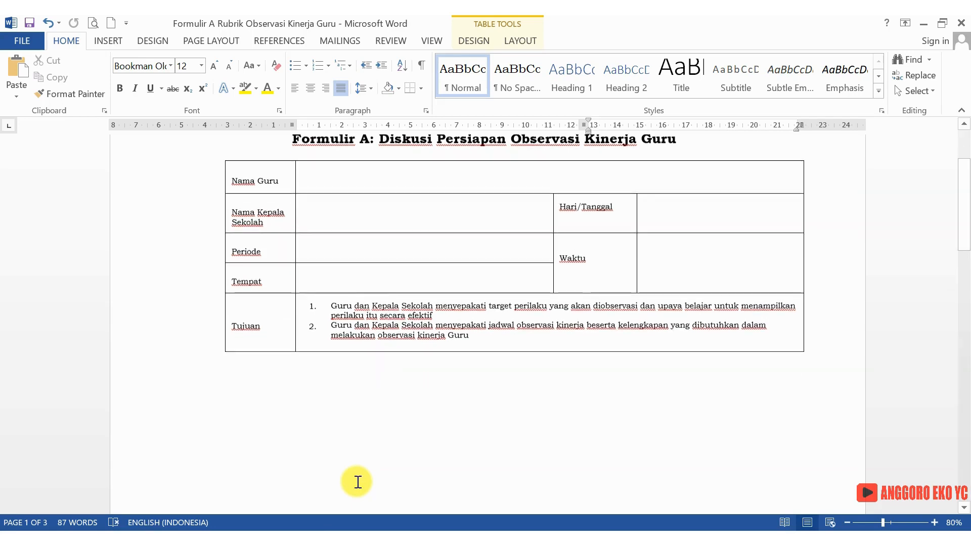
{"action": "scroll", "coordinate": [357, 481], "scroll_direction": "up", "scroll_amount": 3}
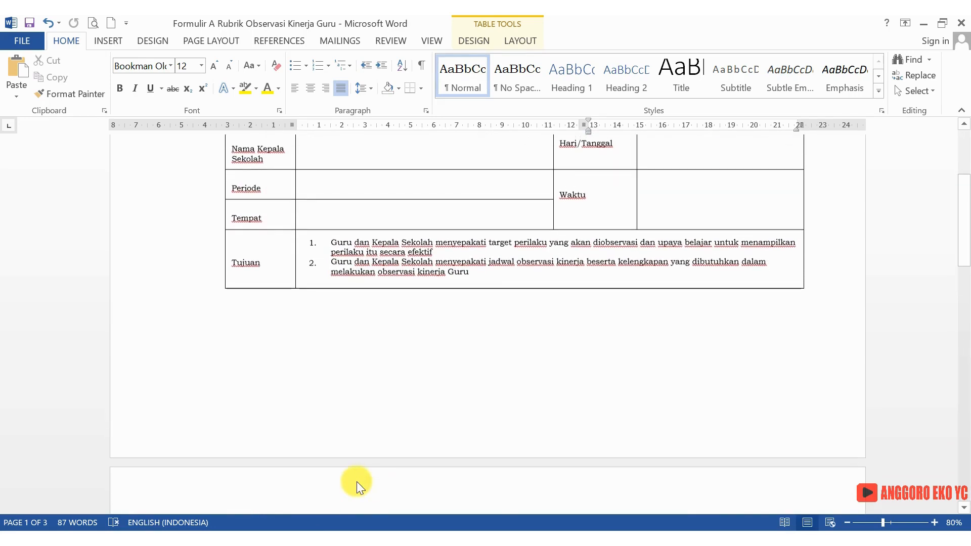
{"action": "scroll", "coordinate": [356, 481], "scroll_direction": "up", "scroll_amount": 3}
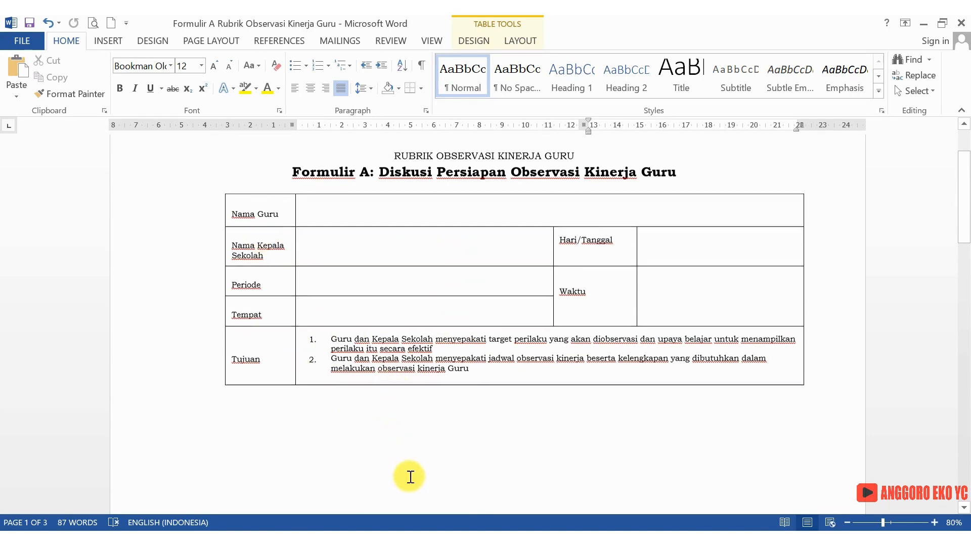
- Look through the blank form's Rencana Observasi Kinerja table and signature block, and return to the first page
{"action": "scroll", "coordinate": [410, 476], "scroll_direction": "down", "scroll_amount": 10}
{"action": "scroll", "coordinate": [410, 476], "scroll_direction": "down", "scroll_amount": 6}
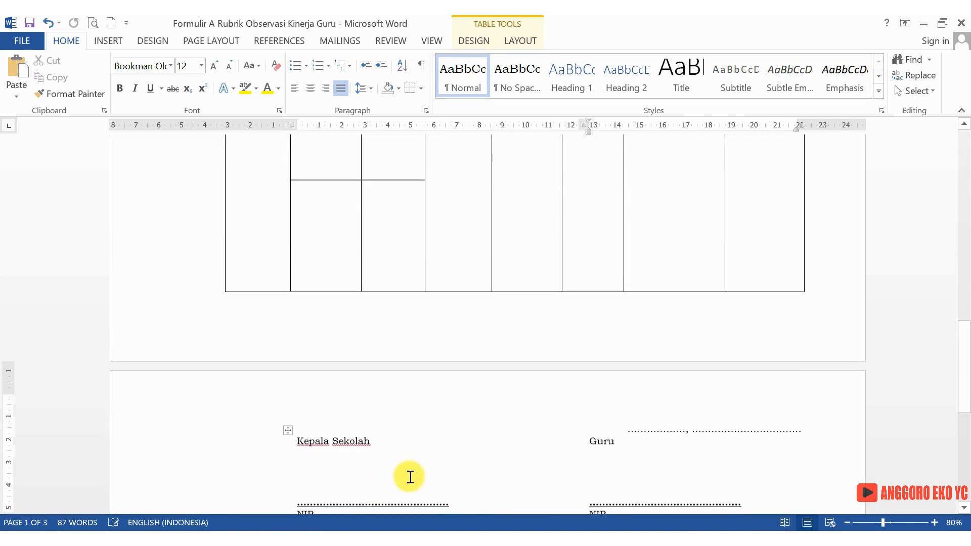
{"action": "scroll", "coordinate": [410, 476], "scroll_direction": "up", "scroll_amount": 3}
{"action": "scroll", "coordinate": [409, 476], "scroll_direction": "up", "scroll_amount": 10}
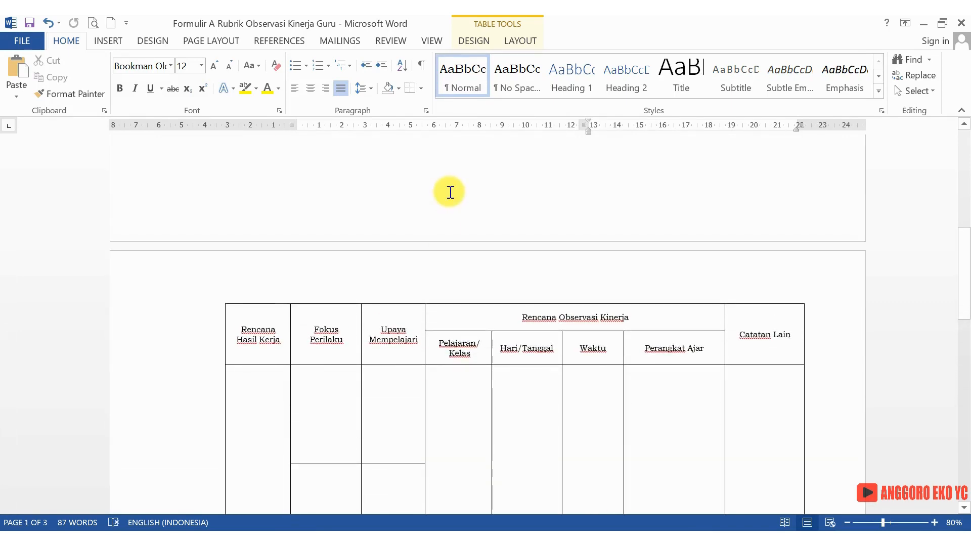
{"action": "scroll", "coordinate": [449, 191], "scroll_direction": "up", "scroll_amount": 20}
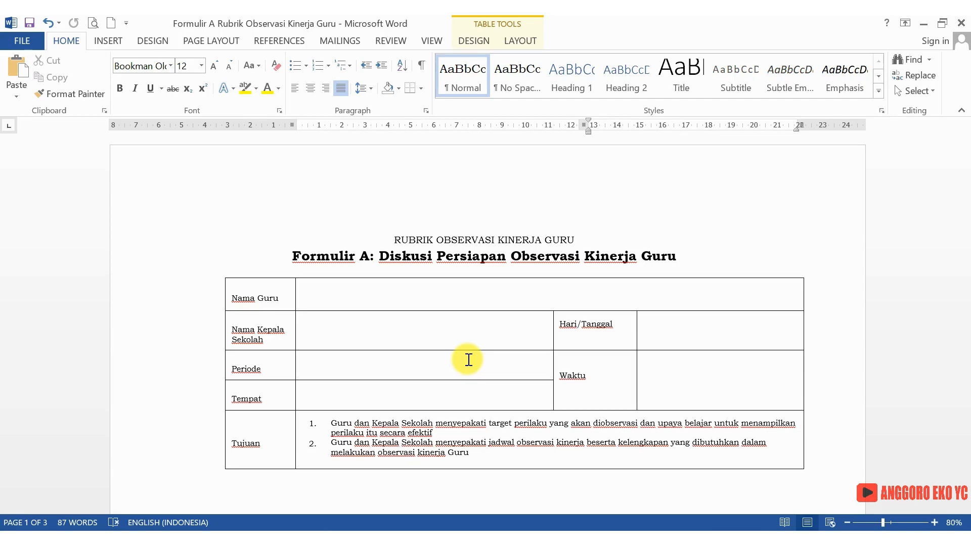
- Switch to the Merdeka Mengajar site in Chrome and open Pengelolaan Kinerja to view the Pelaksanaan Kinerja sections
{"action": "mouse_move", "coordinate": [246, 538]}
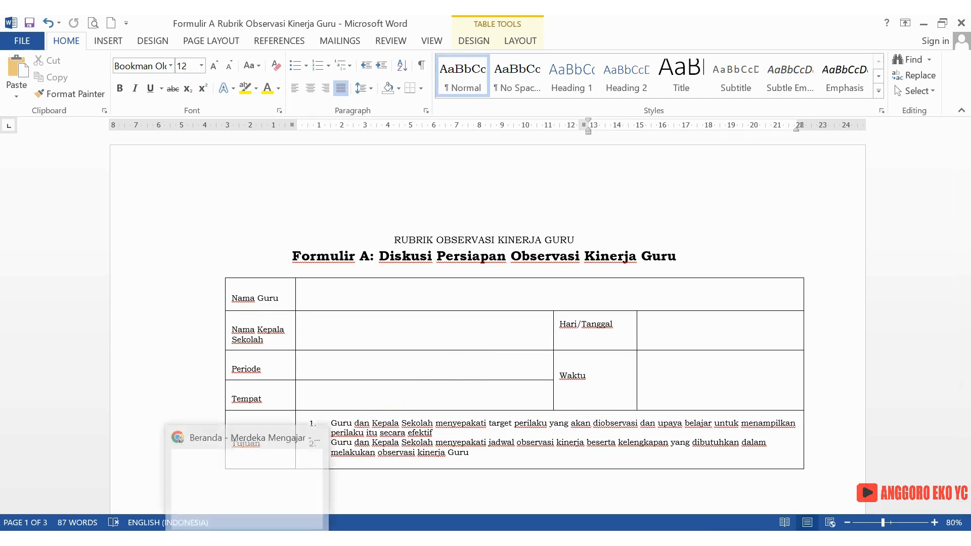
{"action": "left_click", "coordinate": [247, 480]}
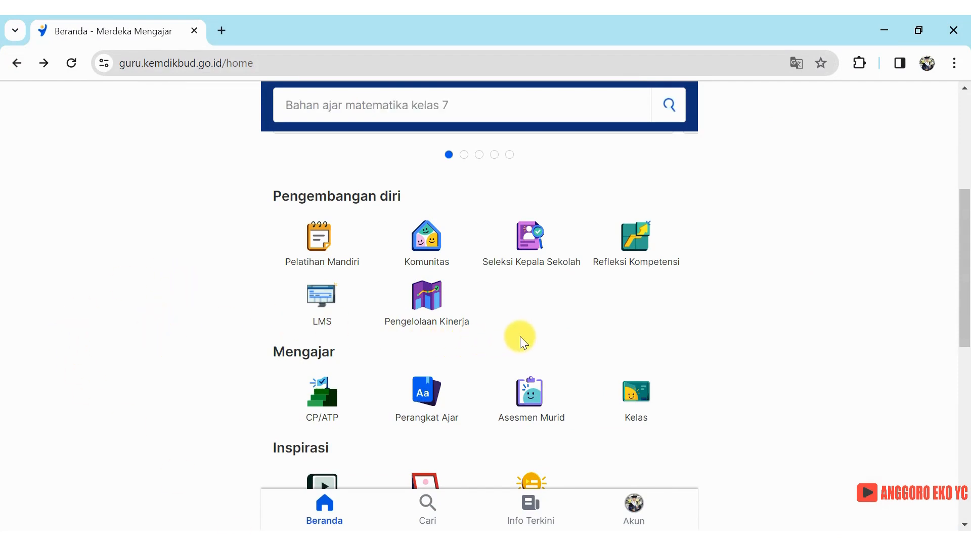
{"action": "left_click", "coordinate": [424, 303]}
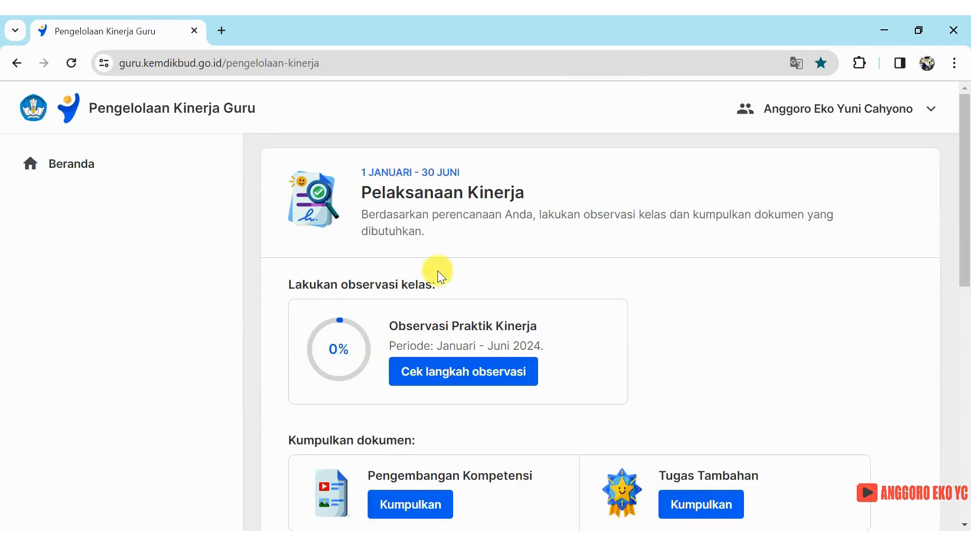
{"action": "scroll", "coordinate": [756, 316], "scroll_direction": "down", "scroll_amount": 2}
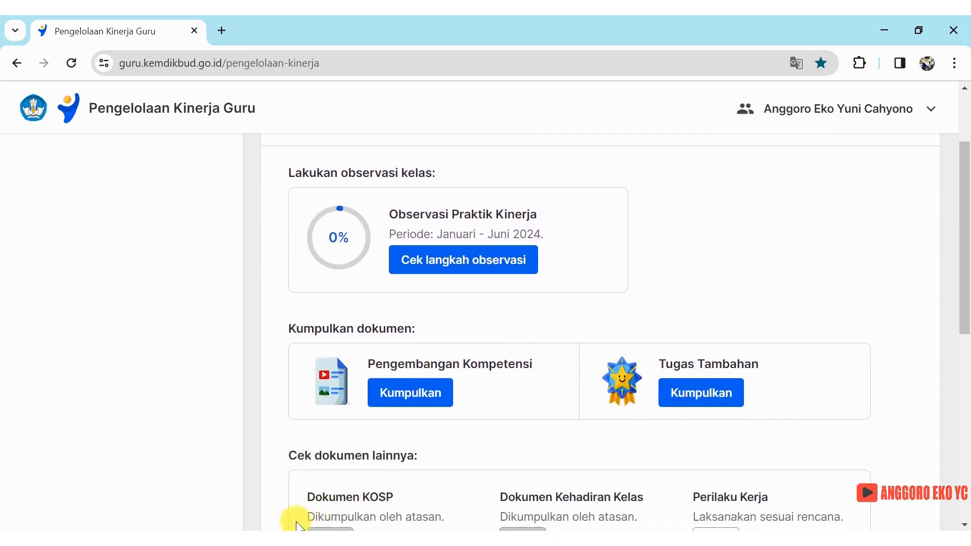
- Switch to the completed Formulir A - AKU document in Word and review the filled-in identity table, from Nama Guru to Tujuan
{"action": "mouse_move", "coordinate": [284, 539]}
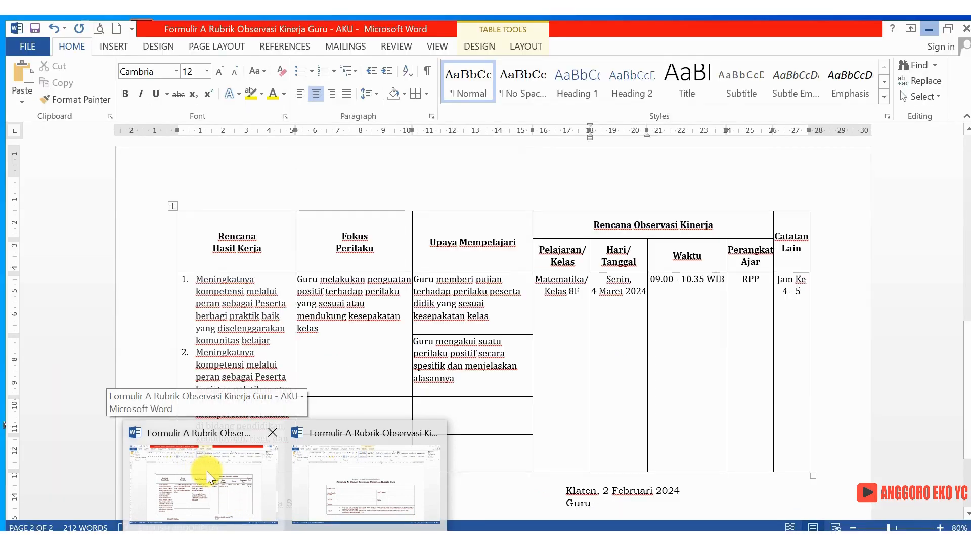
{"action": "left_click", "coordinate": [207, 471]}
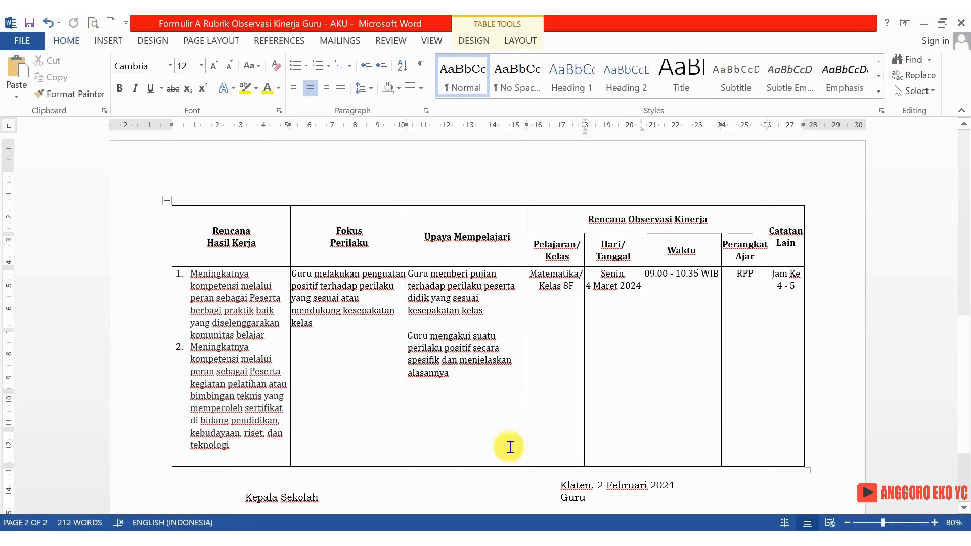
{"action": "scroll", "coordinate": [512, 284], "scroll_direction": "up", "scroll_amount": 10}
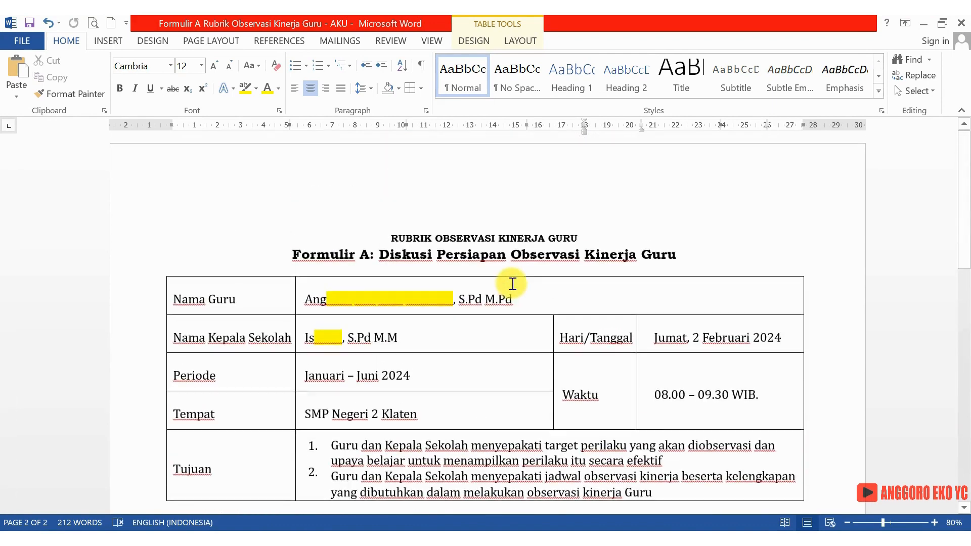
{"action": "scroll", "coordinate": [512, 284], "scroll_direction": "down", "scroll_amount": 1}
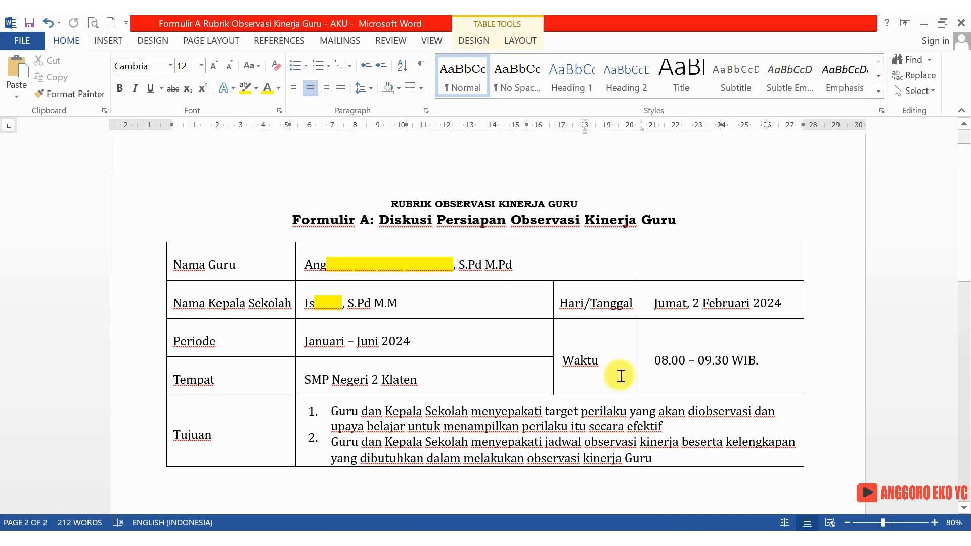
{"action": "scroll", "coordinate": [356, 438], "scroll_direction": "down", "scroll_amount": 2}
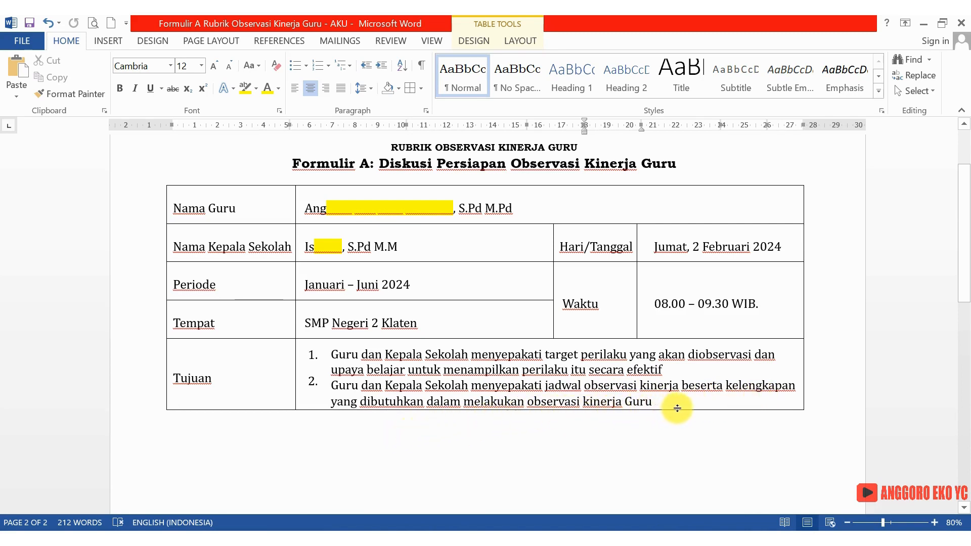
- Review the completed form's second-page table covering Rencana Hasil Kerja, Fokus Perilaku, Upaya Mempelajari and Rencana Observasi Kinerja
{"action": "scroll", "coordinate": [496, 424], "scroll_direction": "down", "scroll_amount": 10}
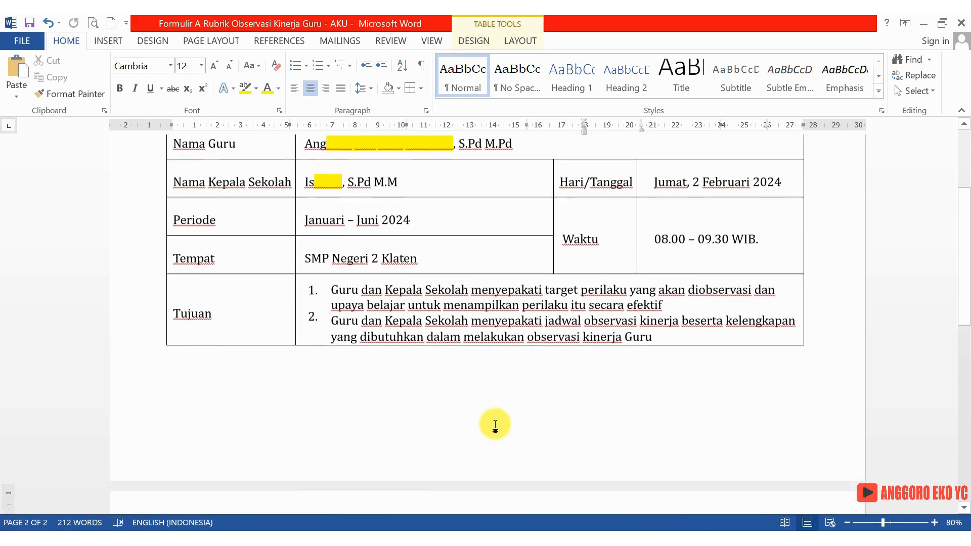
{"action": "scroll", "coordinate": [496, 423], "scroll_direction": "down", "scroll_amount": 2}
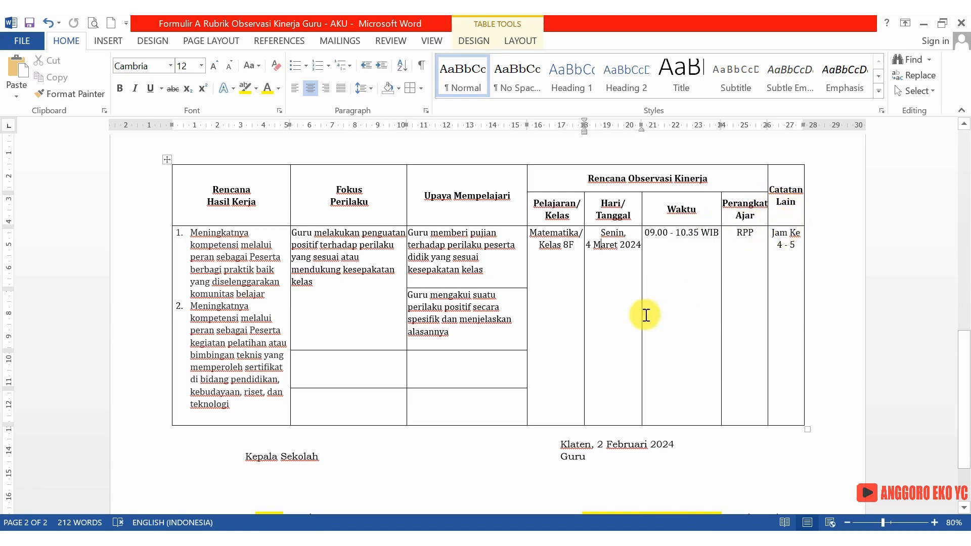
{"action": "scroll", "coordinate": [603, 335], "scroll_direction": "down", "scroll_amount": 1}
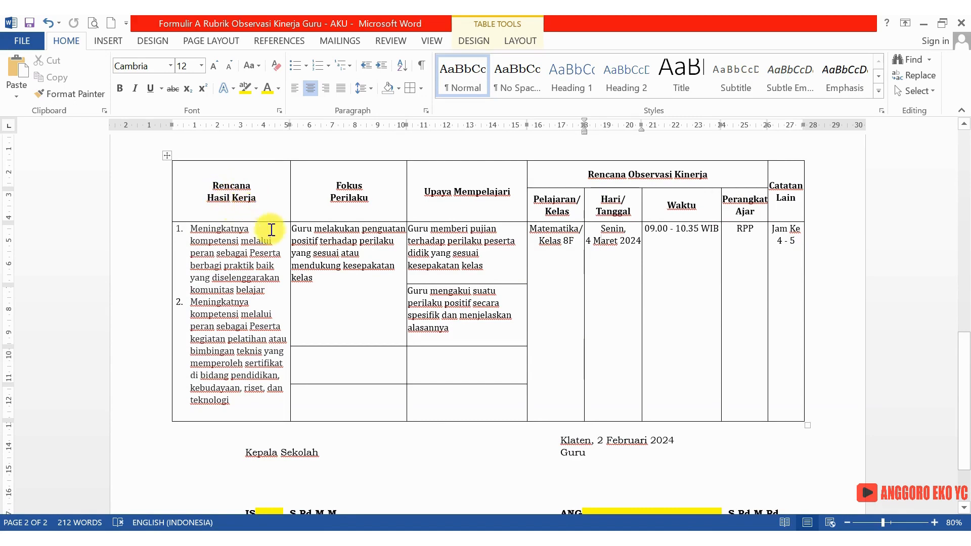
- Switch back to Pengelolaan Kinerja Guru in Chrome and open the Pengembangan Kompetensi document collection
{"action": "mouse_move", "coordinate": [248, 530]}
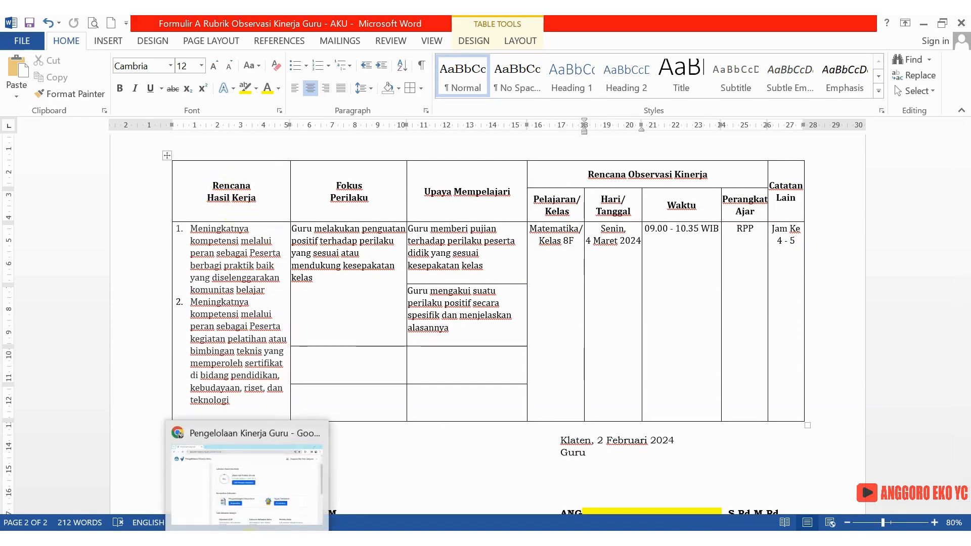
{"action": "left_click", "coordinate": [243, 481]}
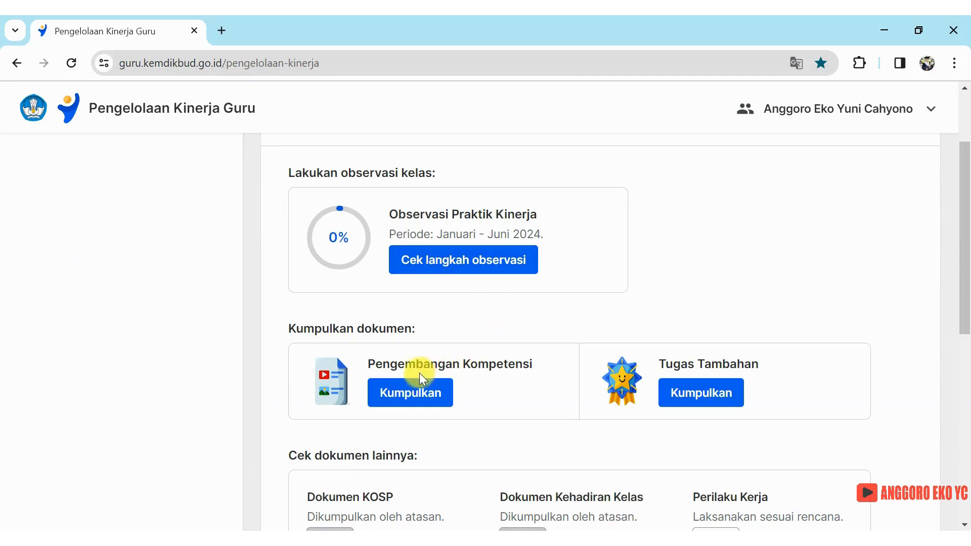
{"action": "scroll", "coordinate": [557, 314], "scroll_direction": "down", "scroll_amount": 1}
{"action": "scroll", "coordinate": [557, 314], "scroll_direction": "up", "scroll_amount": 1}
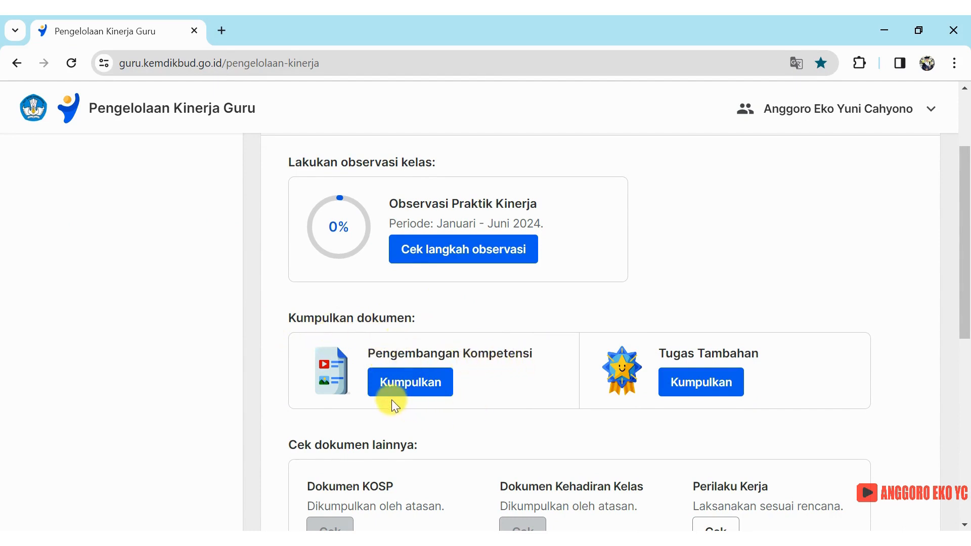
{"action": "left_click", "coordinate": [416, 388]}
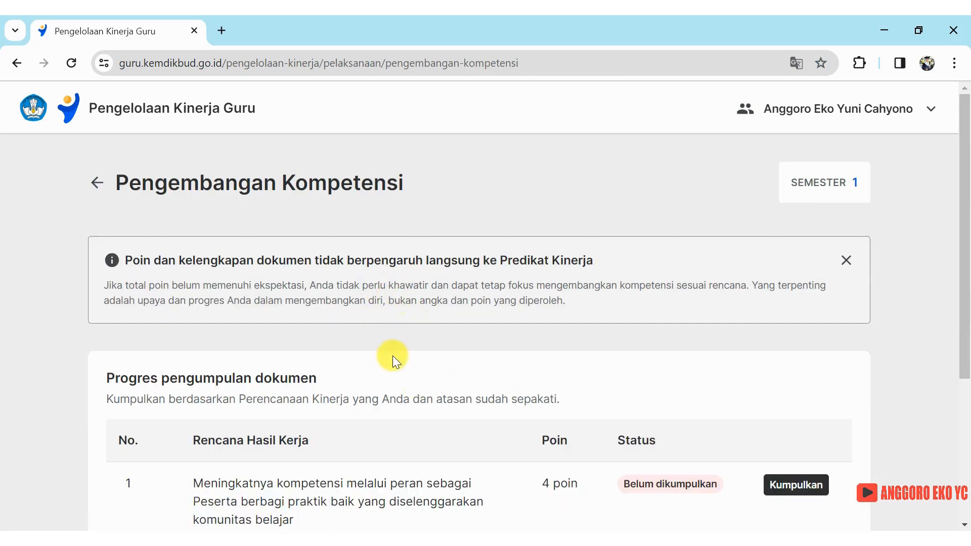
- Examine the Rencana Hasil Kerja list under Progres pengumpulan dokumen and select the full text of item 1
{"action": "scroll", "coordinate": [392, 356], "scroll_direction": "down", "scroll_amount": 3}
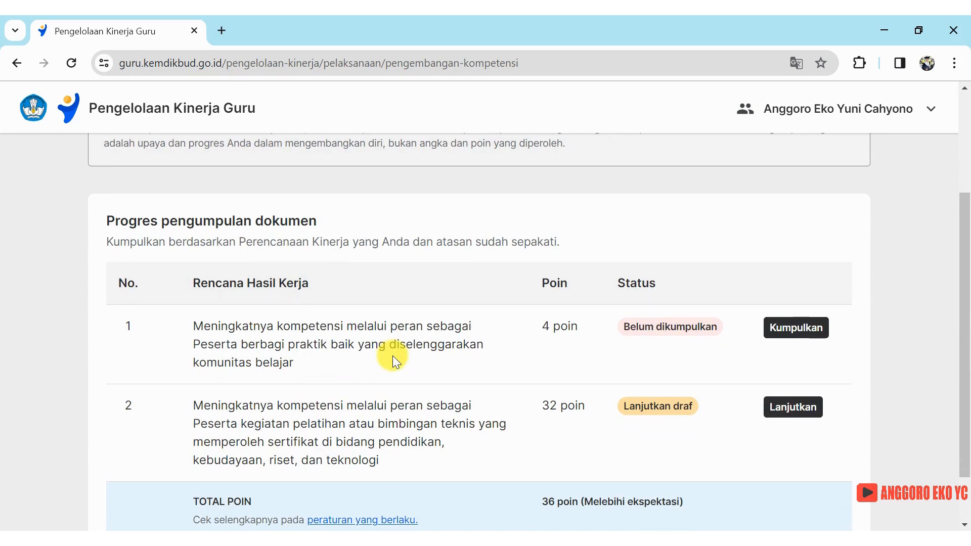
{"action": "scroll", "coordinate": [392, 356], "scroll_direction": "down", "scroll_amount": 1}
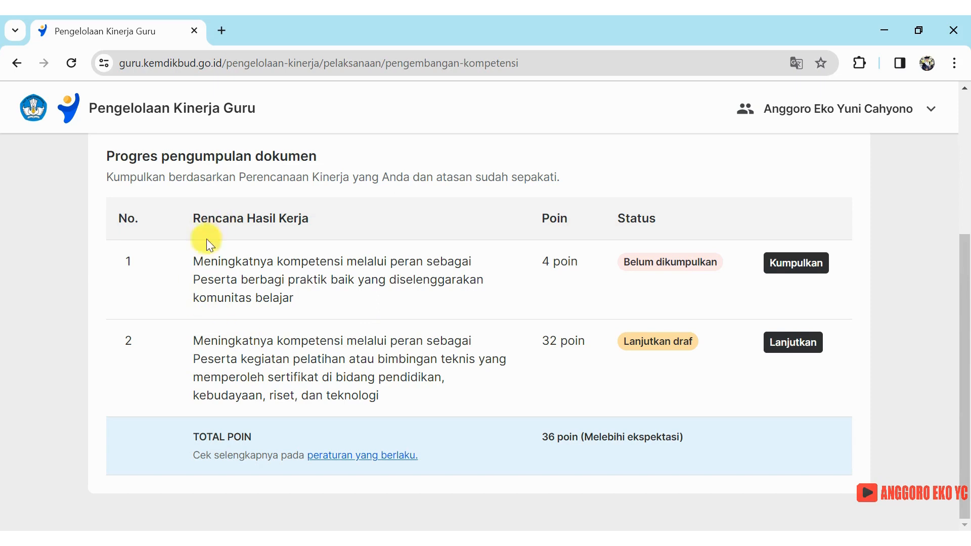
{"action": "left_click_drag", "start_coordinate": [194, 261], "coordinate": [300, 312]}
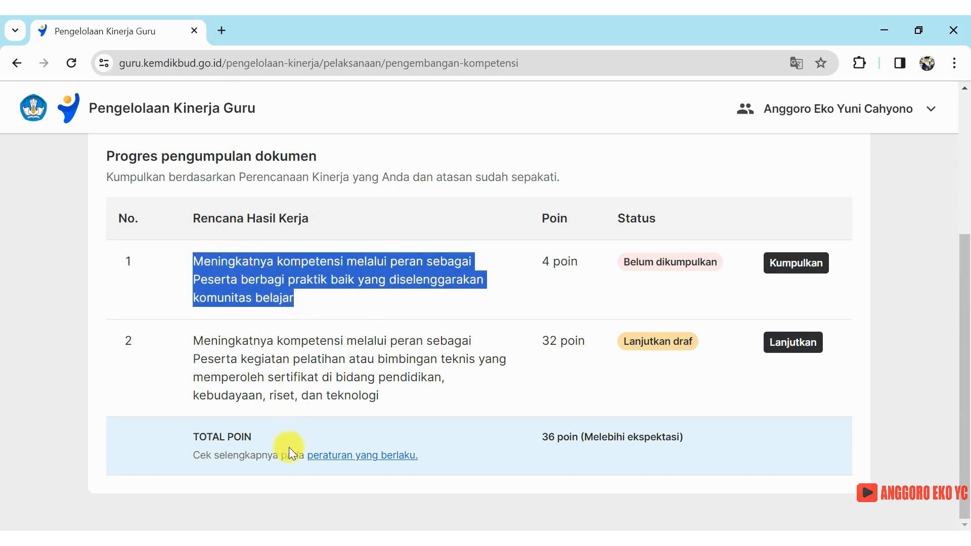
{"action": "mouse_move", "coordinate": [285, 530]}
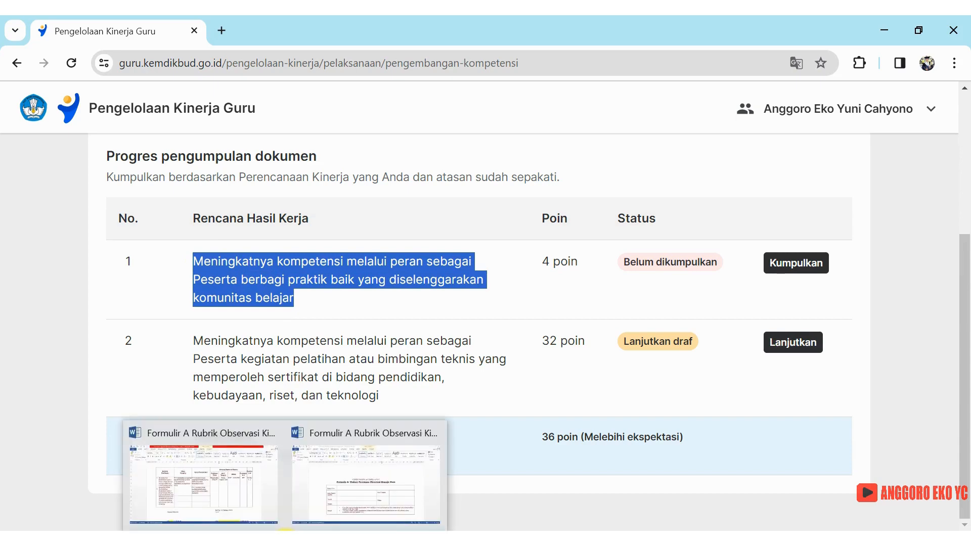
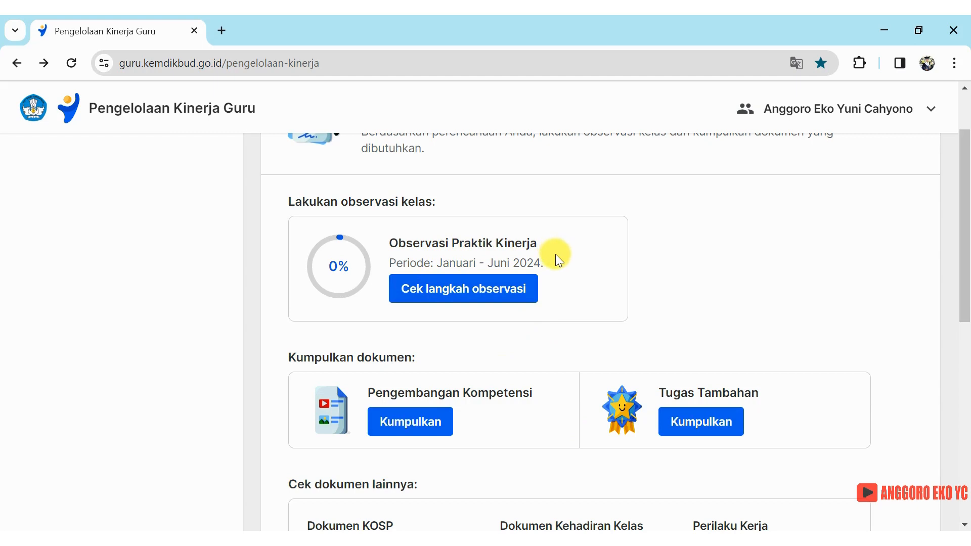
- Open the observation steps for Observasi Praktik Kinerja and view the stages under Bagian 1: Pelaksanaan observasi
{"action": "left_click", "coordinate": [459, 290]}
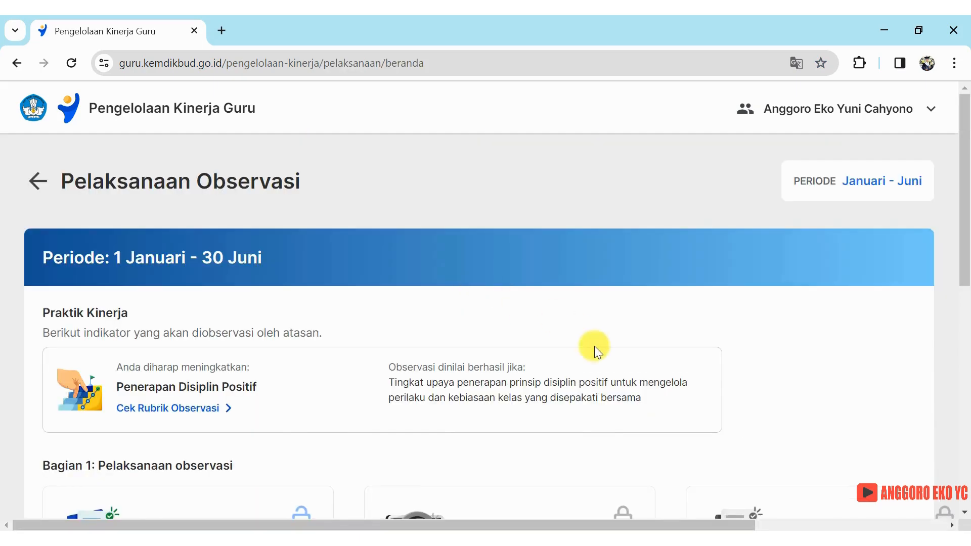
{"action": "scroll", "coordinate": [609, 409], "scroll_direction": "down", "scroll_amount": 5}
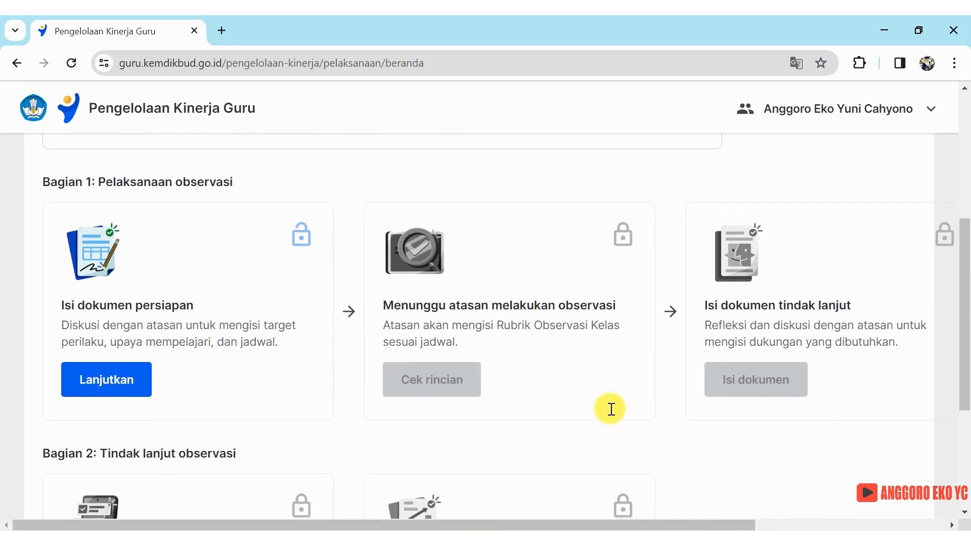
{"action": "scroll", "coordinate": [592, 407], "scroll_direction": "right", "scroll_amount": 3}
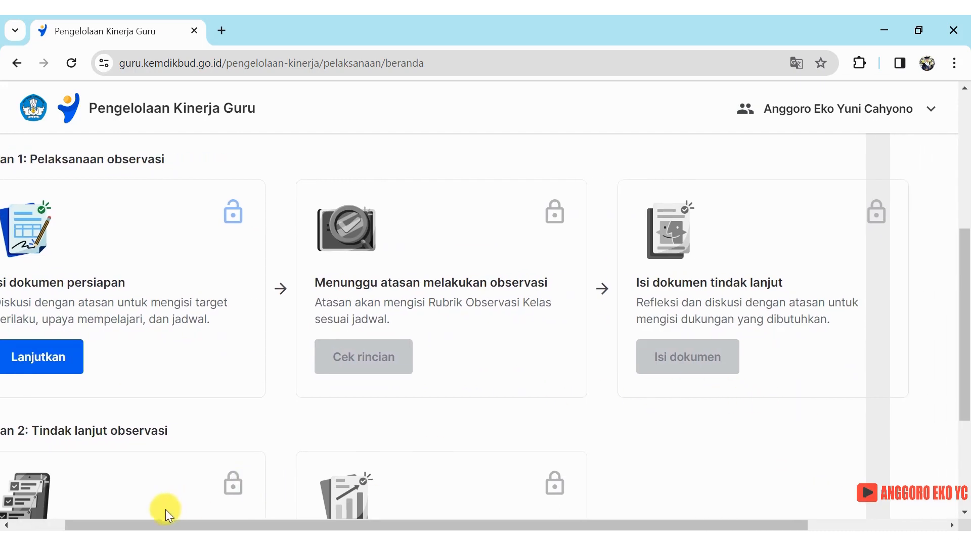
- Open the Isi dokumen persiapan stage and view the Target Perilaku options in Formulir Diskusi Persiapan
{"action": "left_click", "coordinate": [21, 527]}
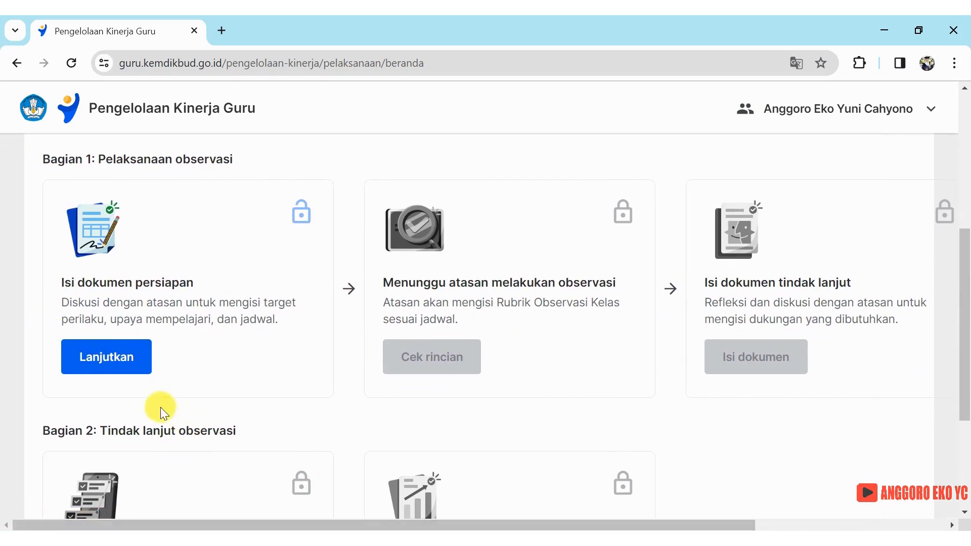
{"action": "left_click", "coordinate": [107, 364]}
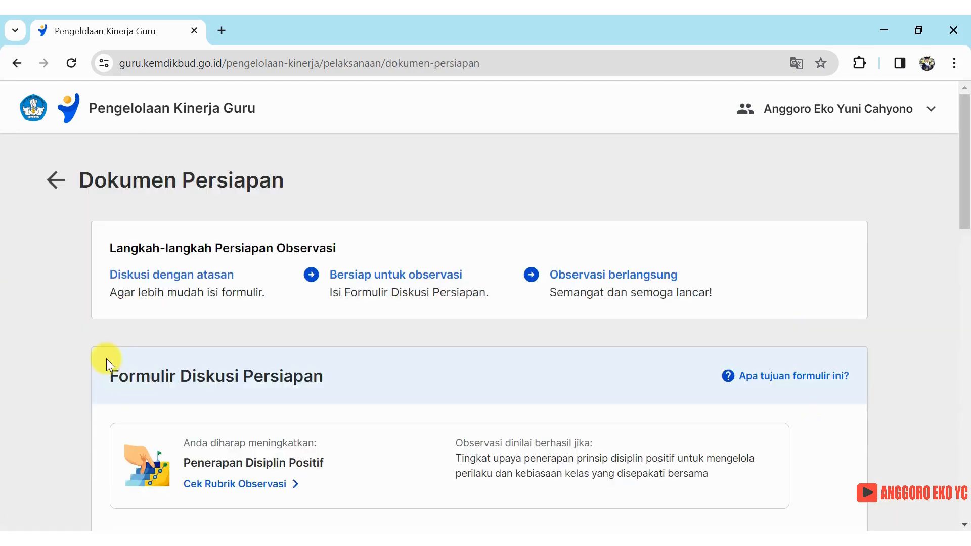
{"action": "scroll", "coordinate": [417, 380], "scroll_direction": "down", "scroll_amount": 5}
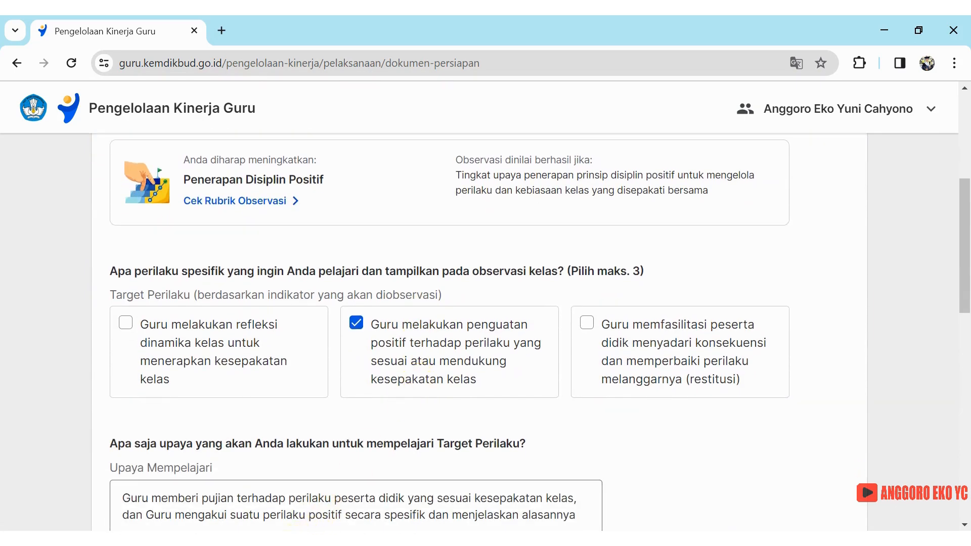
- Compare the selected Target Perilaku with the Fokus Perilaku column in the completed Formulir A in Word, ending back in Chrome
{"action": "mouse_move", "coordinate": [288, 530]}
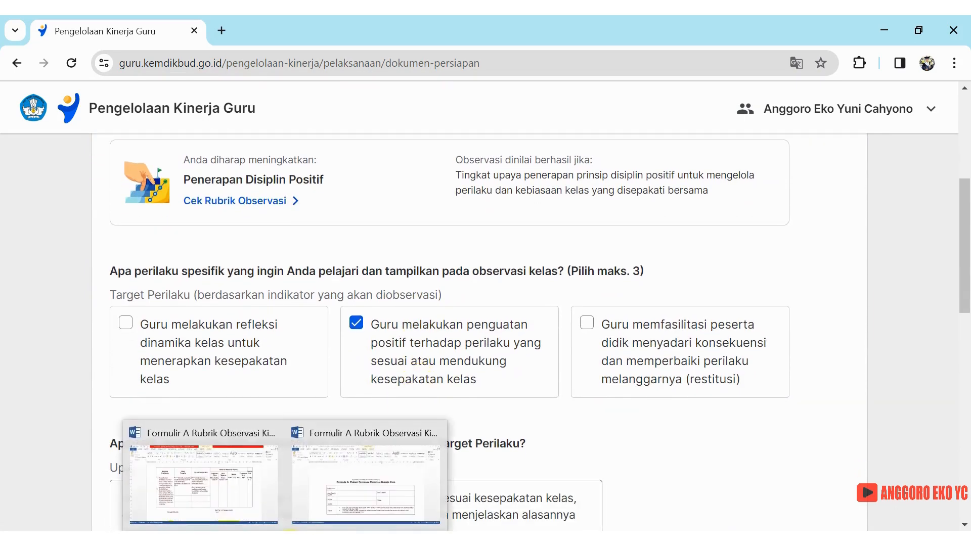
{"action": "left_click", "coordinate": [204, 483]}
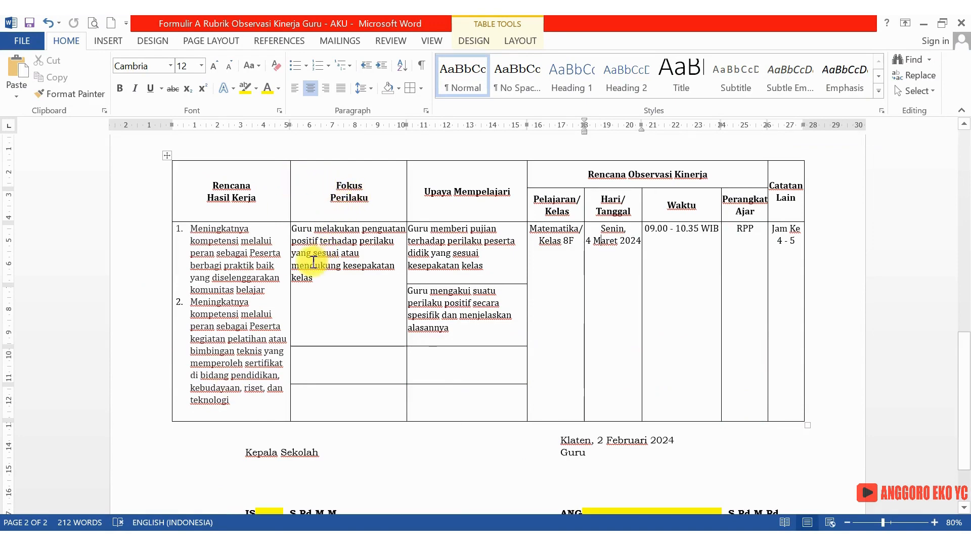
{"action": "left_click", "coordinate": [248, 536]}
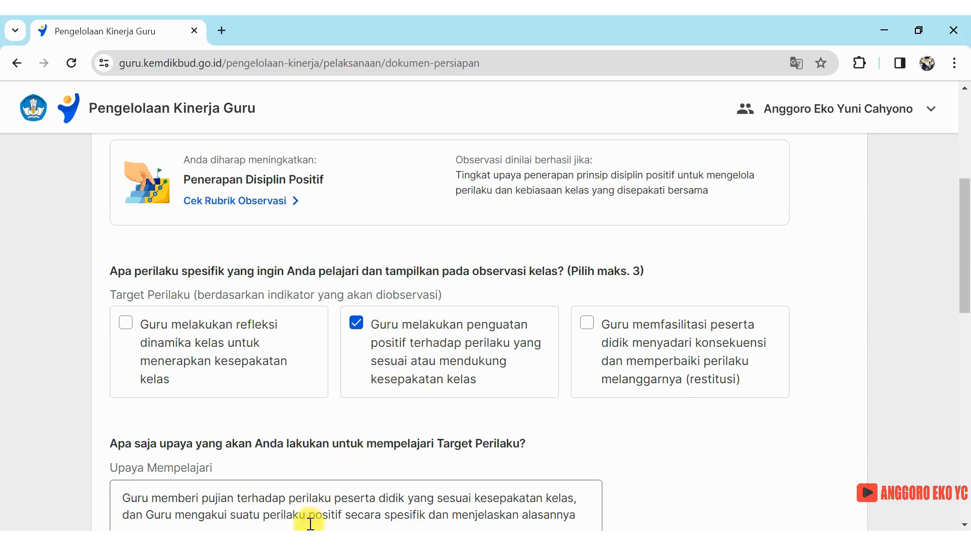
{"action": "left_click", "coordinate": [285, 538]}
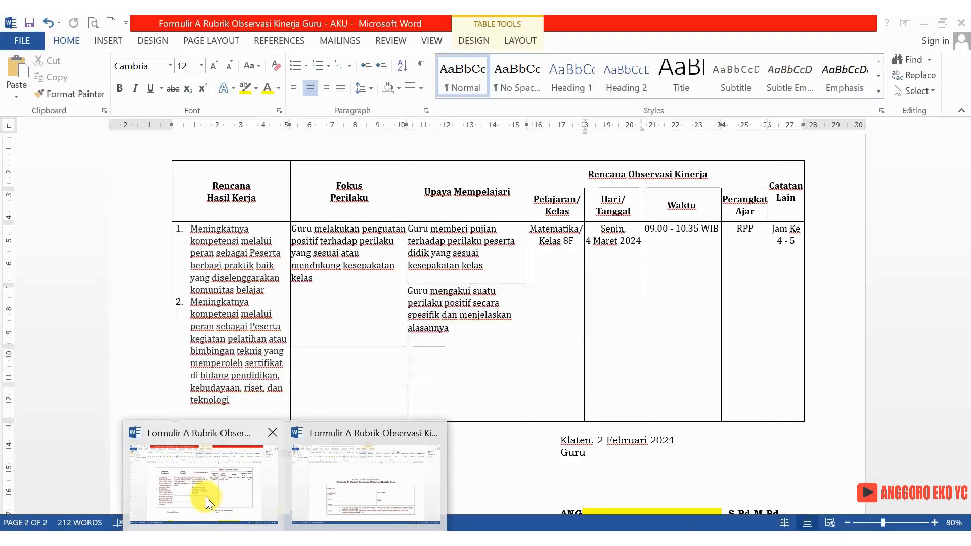
{"action": "left_click", "coordinate": [206, 497]}
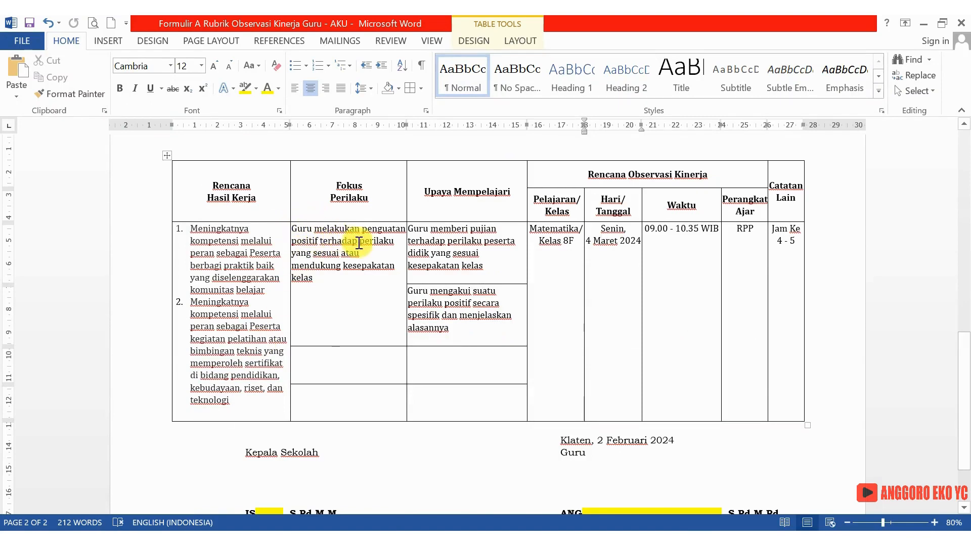
{"action": "key", "text": "alt+Tab"}
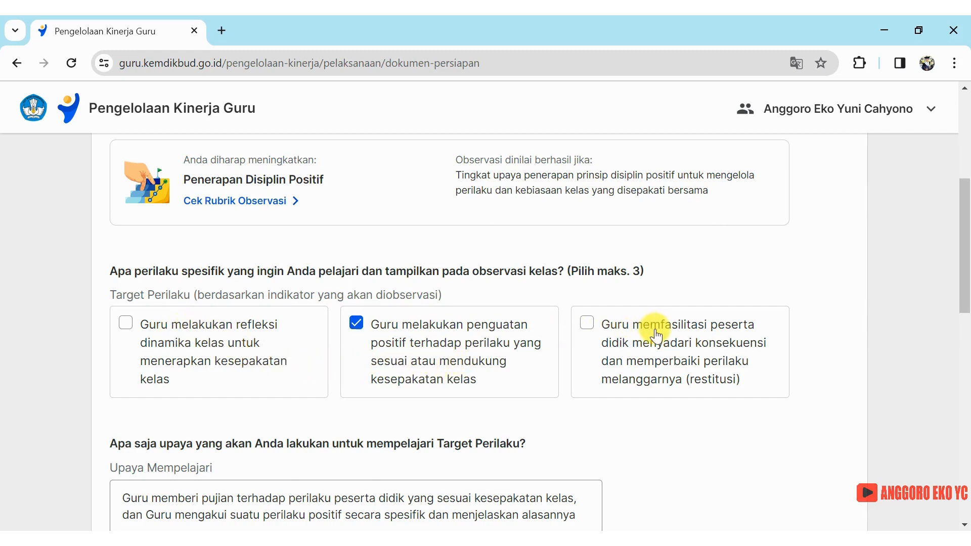
- Open the observation rubric for Penerapan Disiplin Positif and select the full heading of focus behaviour 2
{"action": "left_click", "coordinate": [225, 203]}
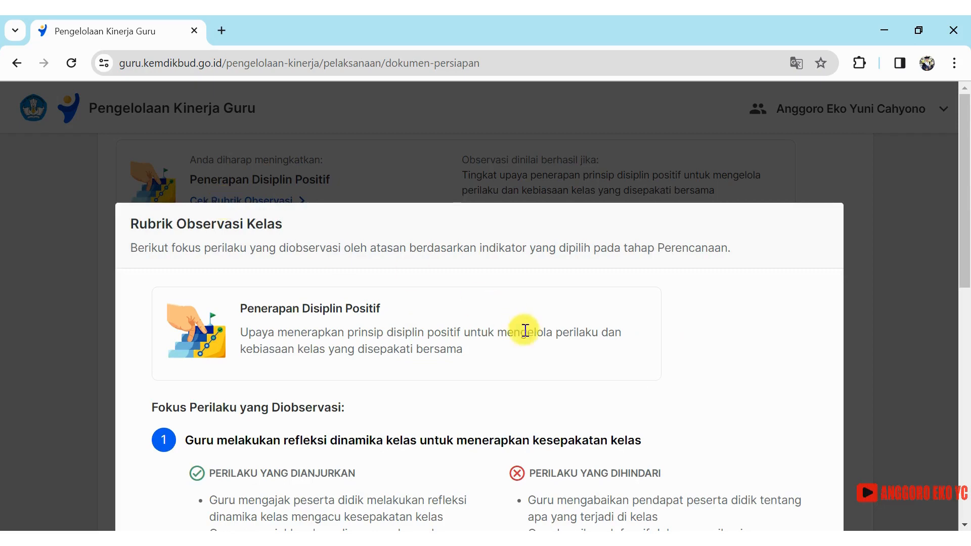
{"action": "scroll", "coordinate": [524, 395], "scroll_direction": "down", "scroll_amount": 1}
{"action": "scroll", "coordinate": [524, 391], "scroll_direction": "down", "scroll_amount": 6}
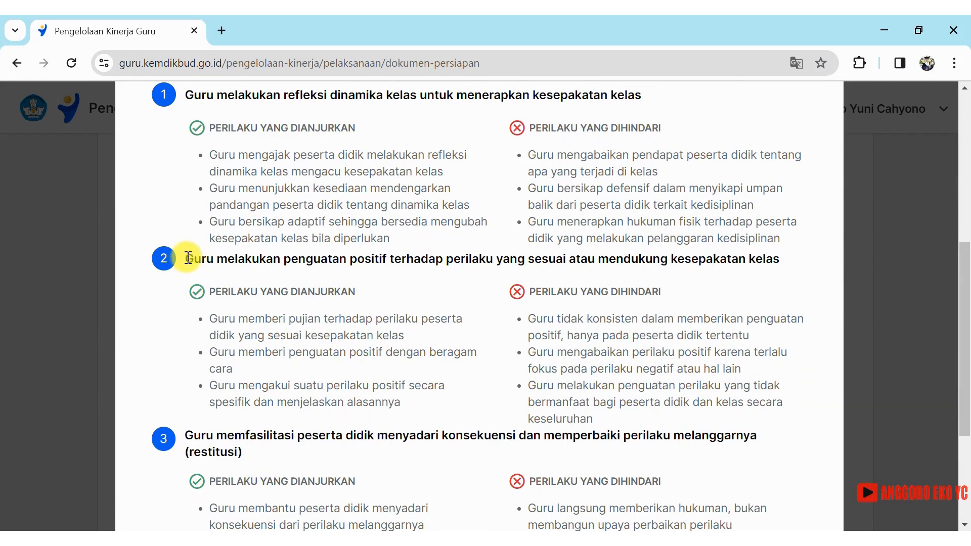
{"action": "left_click_drag", "start_coordinate": [188, 258], "coordinate": [776, 260]}
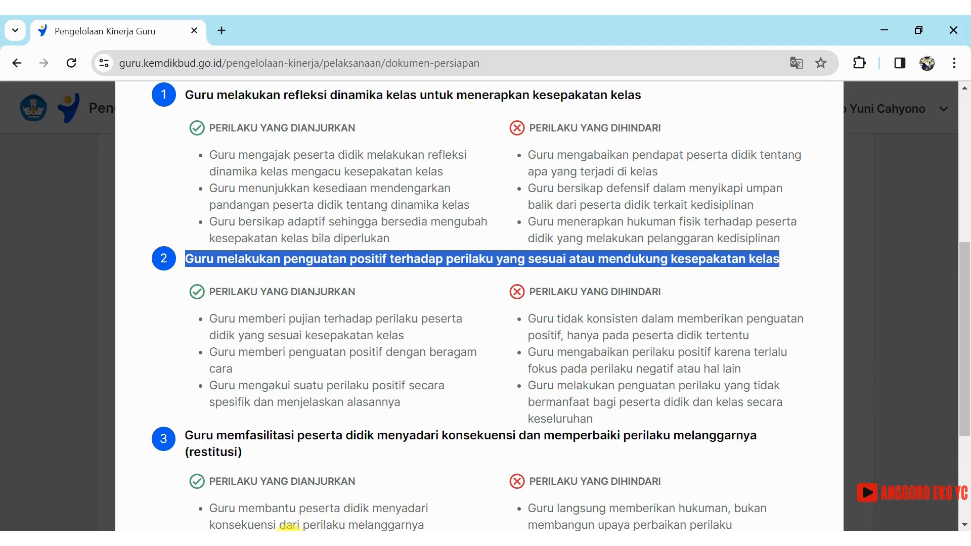
- Check the rubric's focus behaviour 2 against the Word form's Fokus Perilaku entry, then return to the rubric and clear the selection
{"action": "mouse_move", "coordinate": [284, 530]}
{"action": "left_click", "coordinate": [193, 481]}
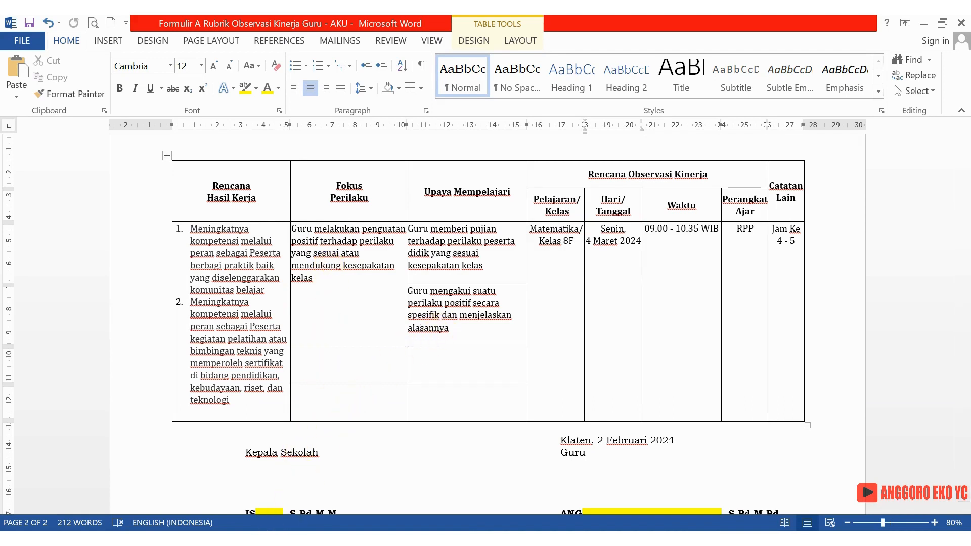
{"action": "left_click", "coordinate": [257, 518]}
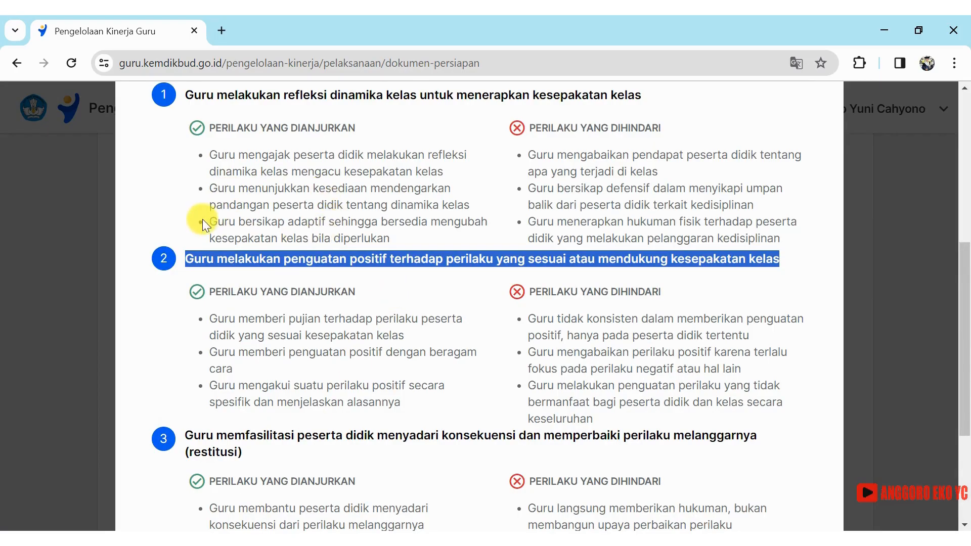
{"action": "left_click", "coordinate": [163, 206]}
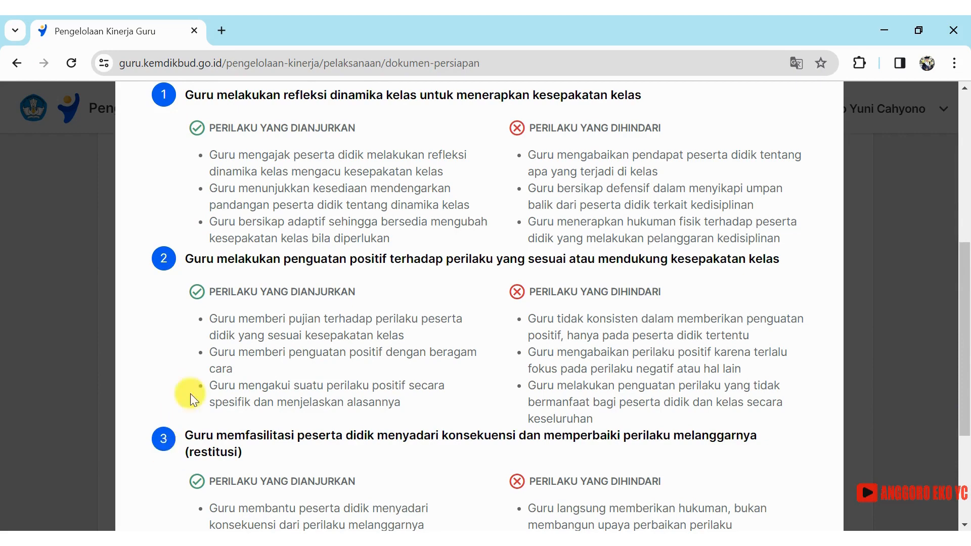
- Select the rubric's focus behaviour 1 heading and point out the first empty Fokus Perilaku cell in the Word form, ending back at the rubric
{"action": "left_click_drag", "start_coordinate": [186, 94], "coordinate": [649, 97]}
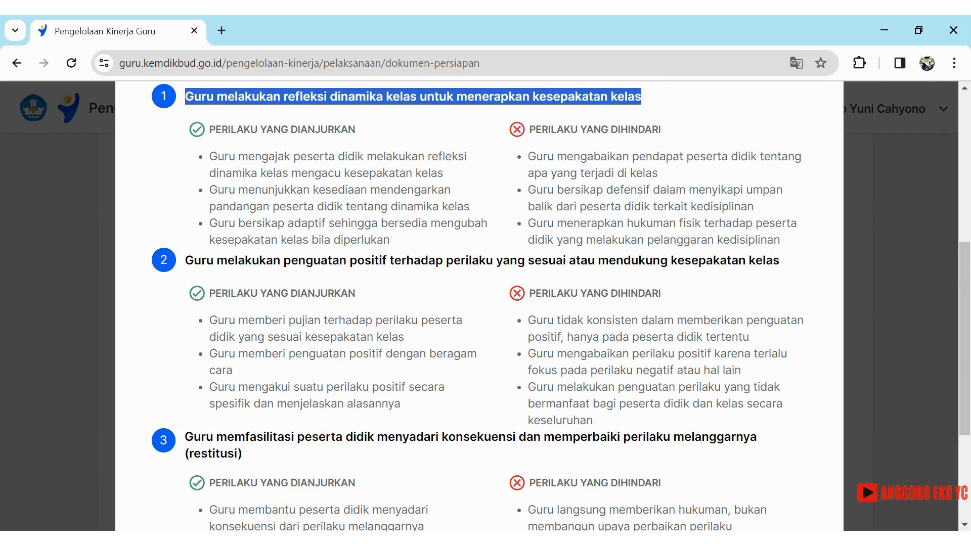
{"action": "mouse_move", "coordinate": [286, 537]}
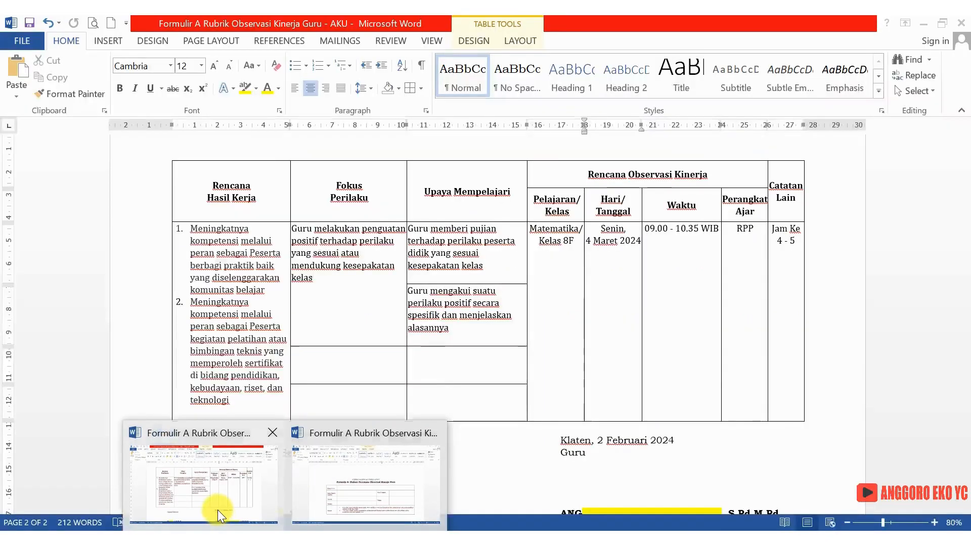
{"action": "left_click", "coordinate": [218, 509]}
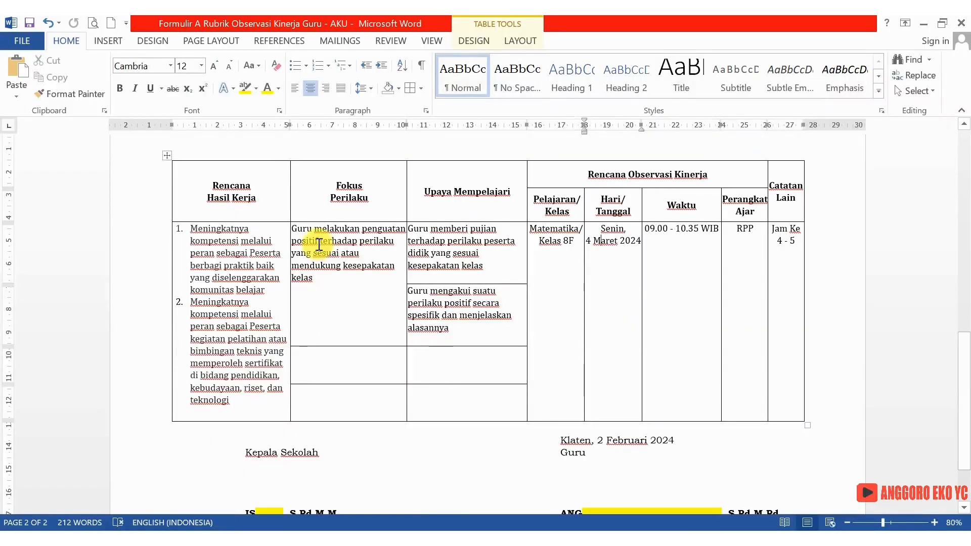
{"action": "left_click", "coordinate": [299, 356]}
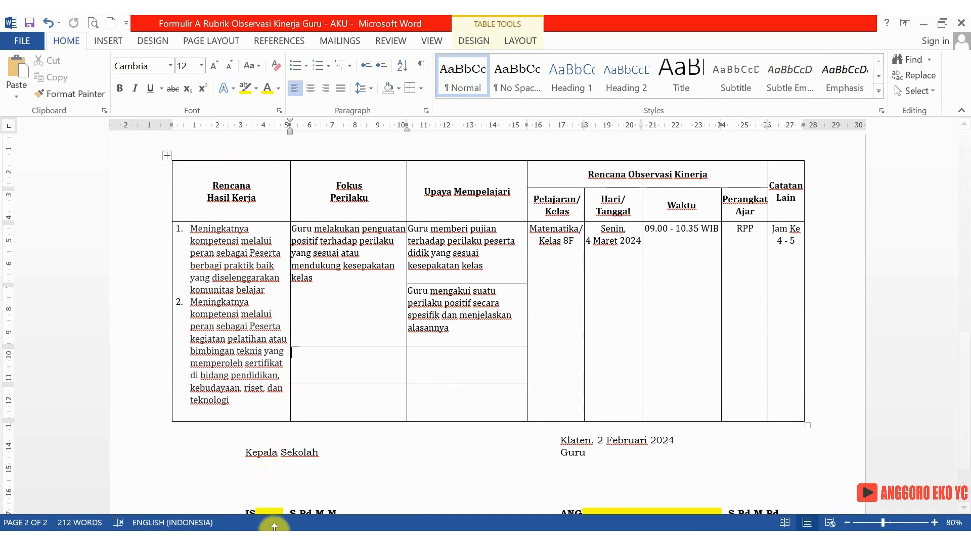
{"action": "mouse_move", "coordinate": [246, 536]}
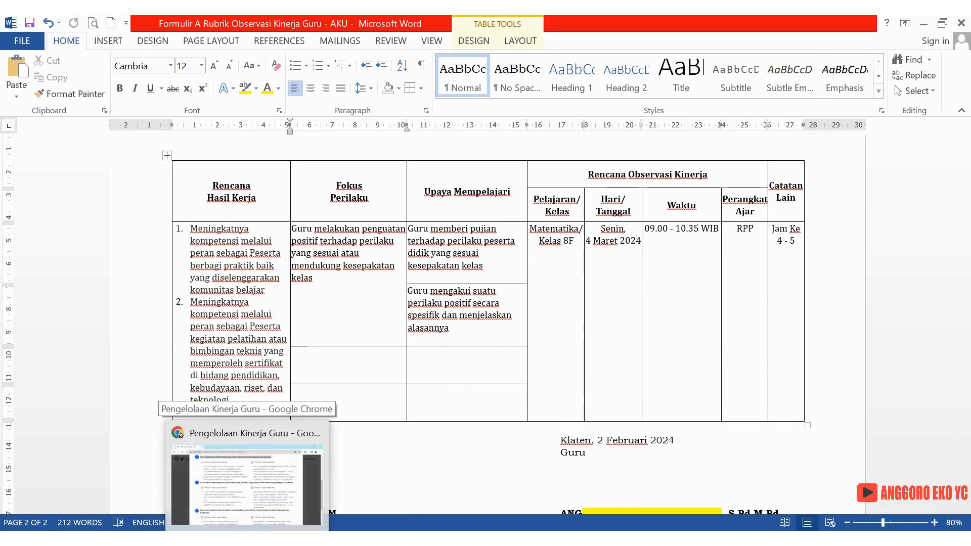
{"action": "left_click", "coordinate": [247, 484]}
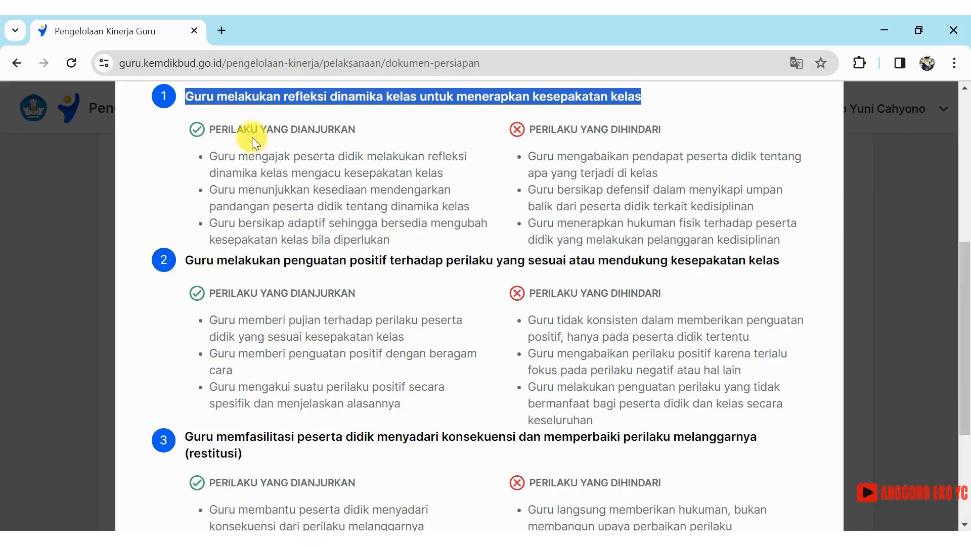
{"action": "left_click", "coordinate": [180, 116]}
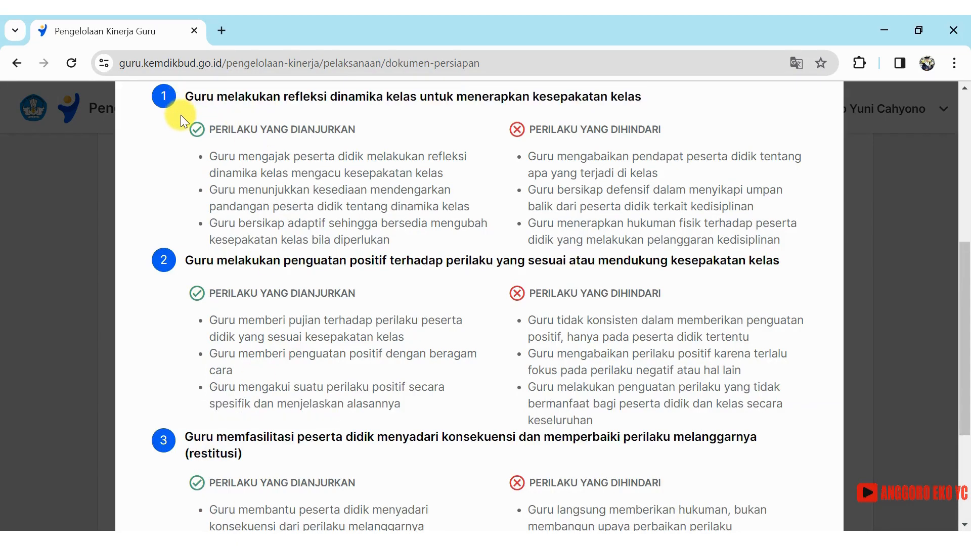
- Select the headings of focus behaviours 2 and 3 in turn, then check the Word form's Fokus Perilaku column and return to Chrome
{"action": "left_click_drag", "start_coordinate": [187, 260], "coordinate": [777, 259]}
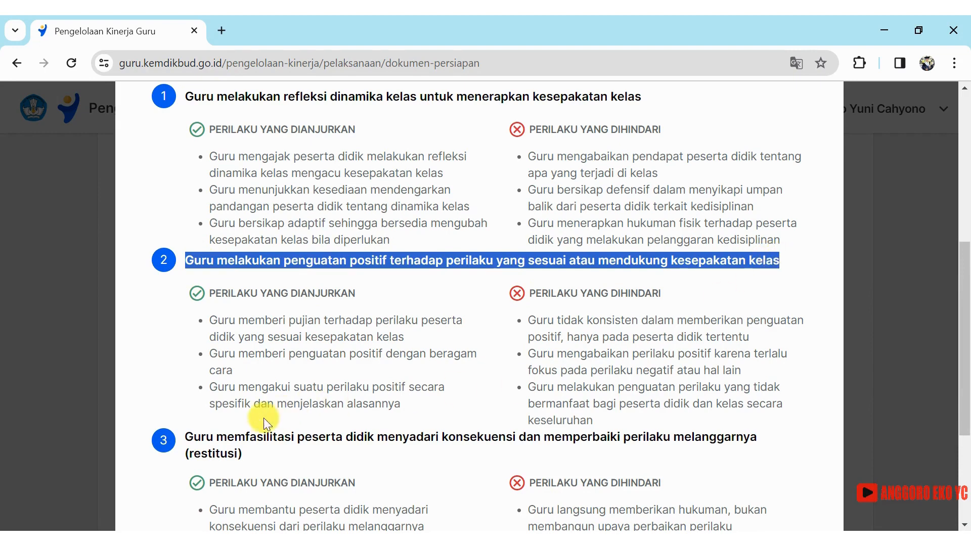
{"action": "left_click_drag", "start_coordinate": [188, 439], "coordinate": [246, 452]}
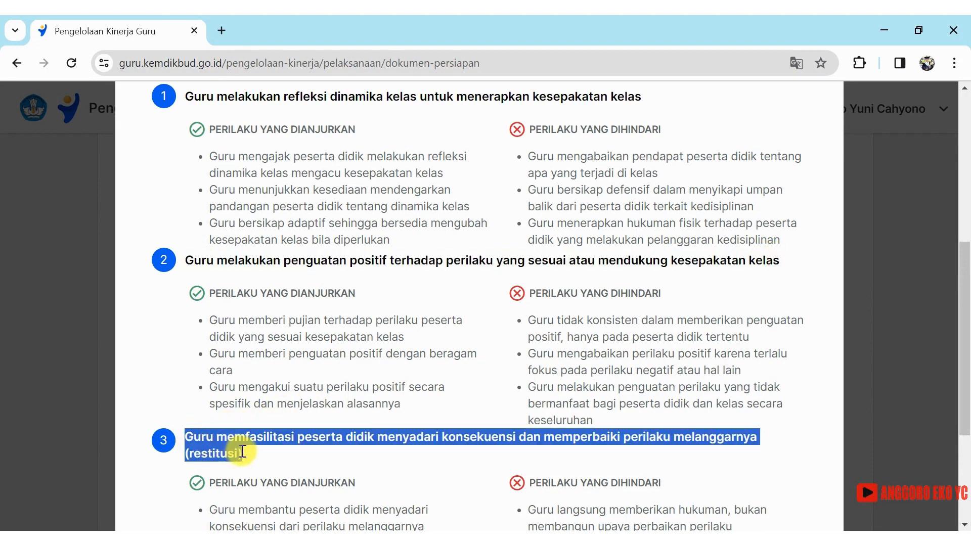
{"action": "left_click", "coordinate": [285, 529]}
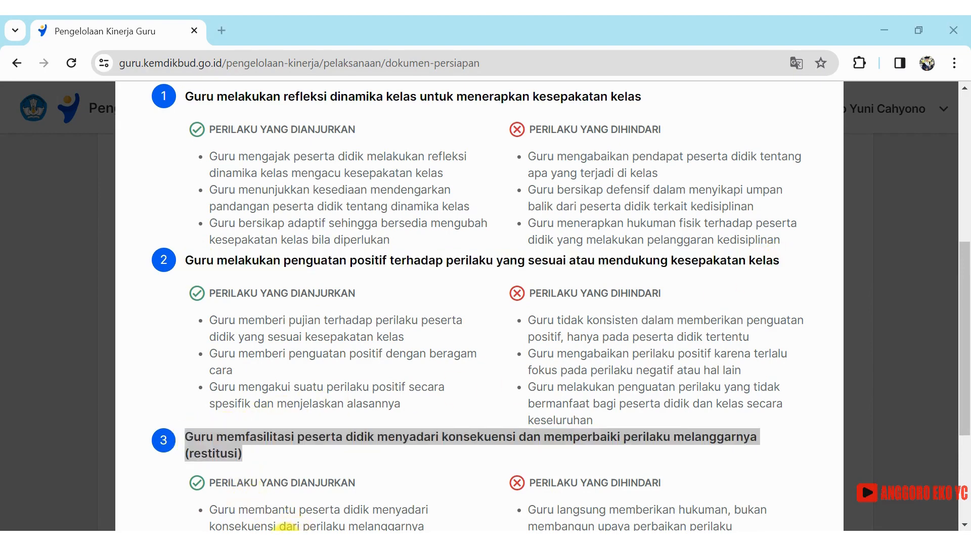
{"action": "left_click", "coordinate": [223, 506]}
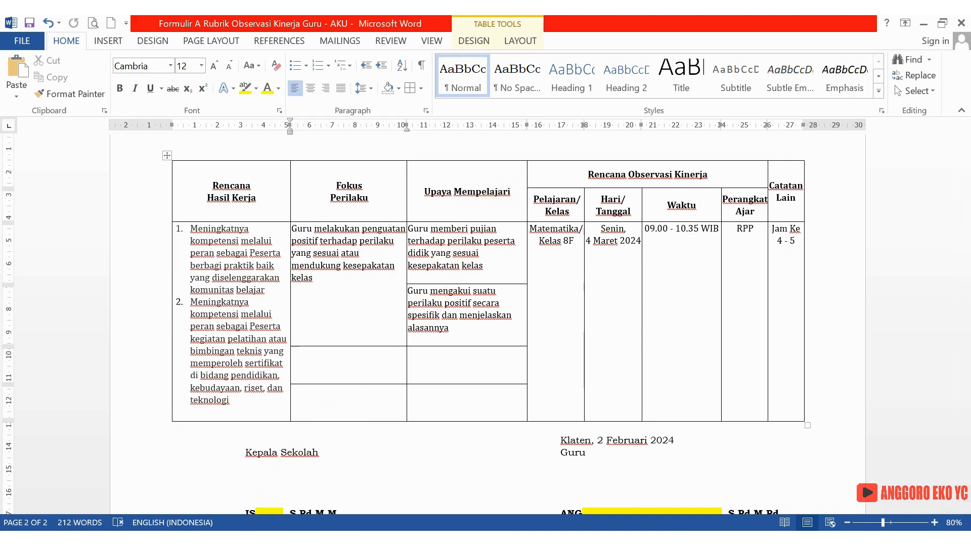
{"action": "mouse_move", "coordinate": [248, 538]}
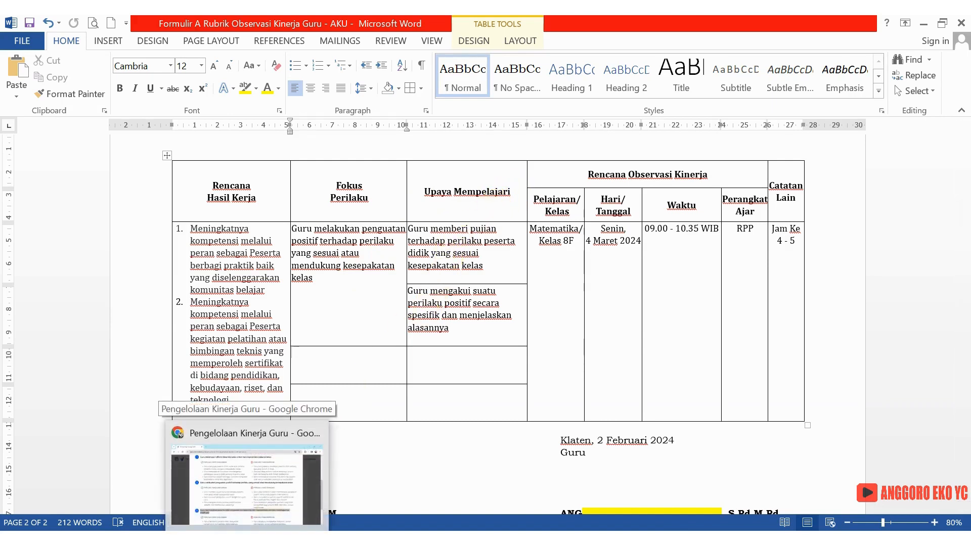
{"action": "left_click", "coordinate": [247, 539]}
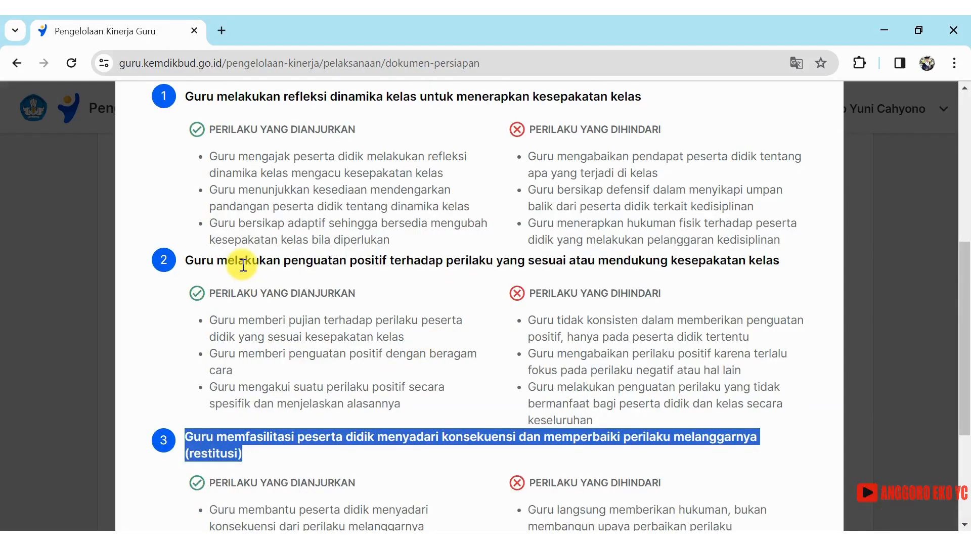
- Review the Rubrik Observasi Kelas from its introduction to focus behaviour 3 and close it
{"action": "scroll", "coordinate": [243, 265], "scroll_direction": "up", "scroll_amount": 3}
{"action": "scroll", "coordinate": [243, 265], "scroll_direction": "up", "scroll_amount": 4}
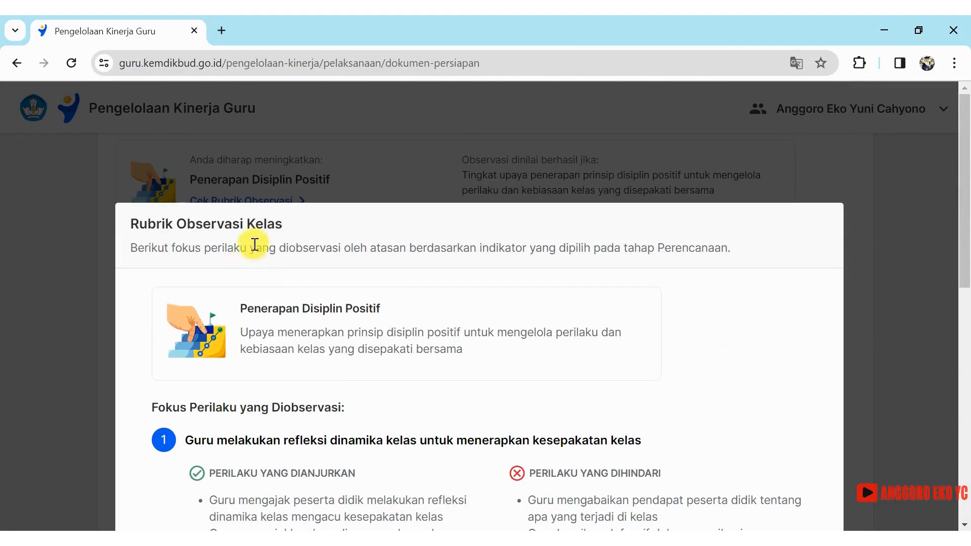
{"action": "scroll", "coordinate": [473, 190], "scroll_direction": "down", "scroll_amount": 10}
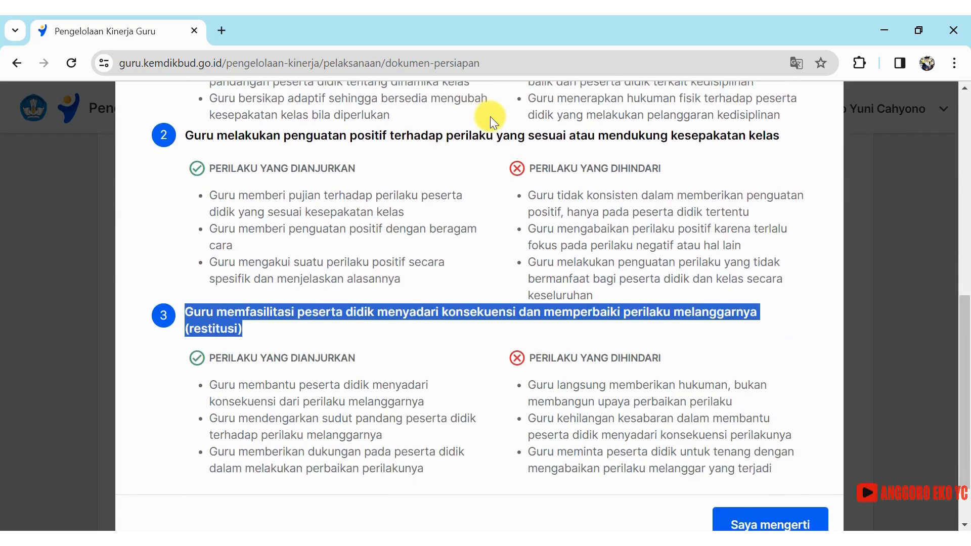
{"action": "left_click", "coordinate": [769, 455]}
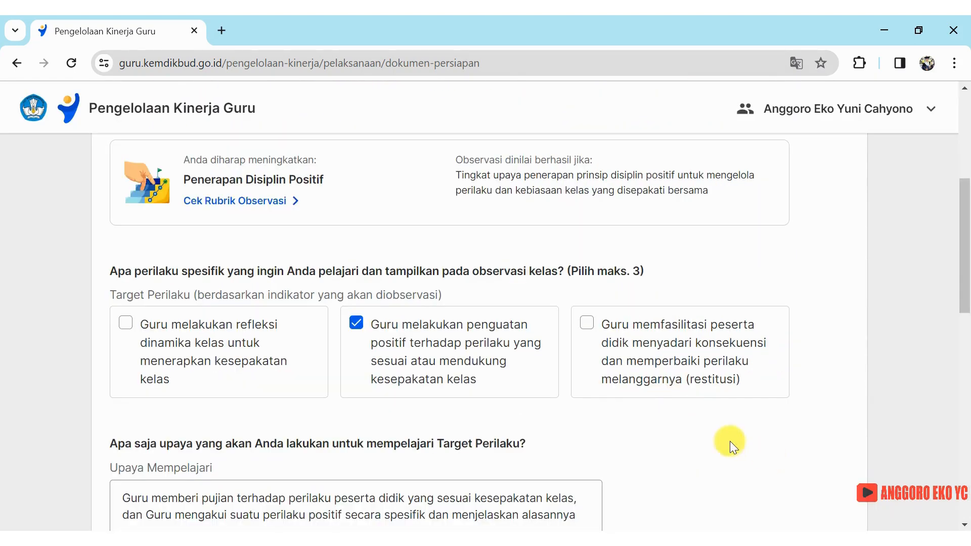
- View the Upaya Mempelajari answer in Dokumen Persiapan and go back to the Pelaksanaan Observasi page
{"action": "scroll", "coordinate": [284, 293], "scroll_direction": "down", "scroll_amount": 3}
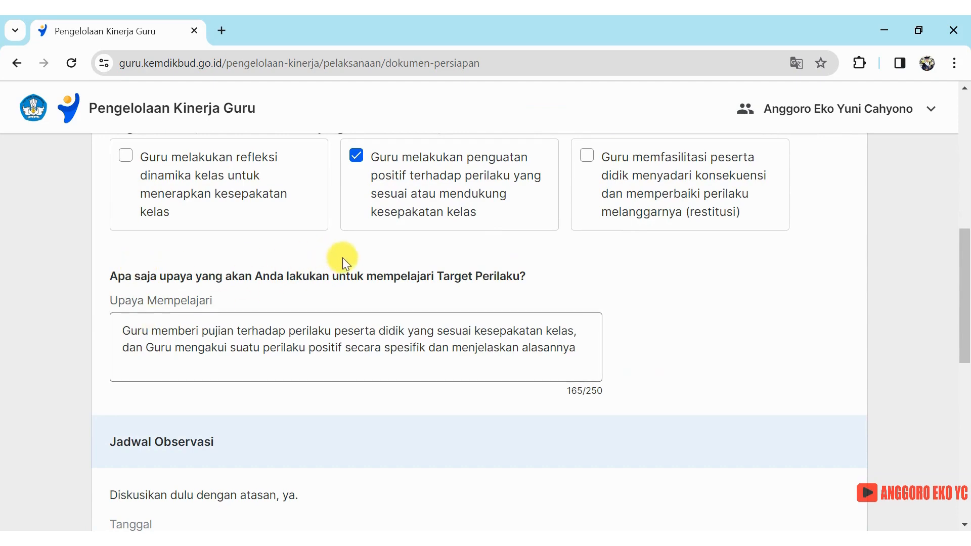
{"action": "scroll", "coordinate": [342, 257], "scroll_direction": "up", "scroll_amount": 3}
{"action": "scroll", "coordinate": [342, 256], "scroll_direction": "up", "scroll_amount": 3}
{"action": "scroll", "coordinate": [341, 257], "scroll_direction": "up", "scroll_amount": 2}
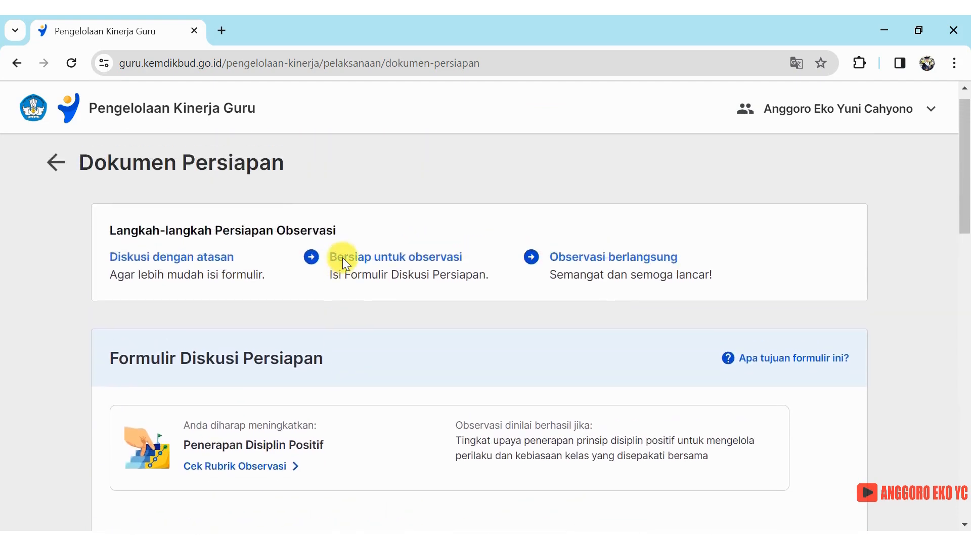
{"action": "scroll", "coordinate": [306, 329], "scroll_direction": "up", "scroll_amount": 1}
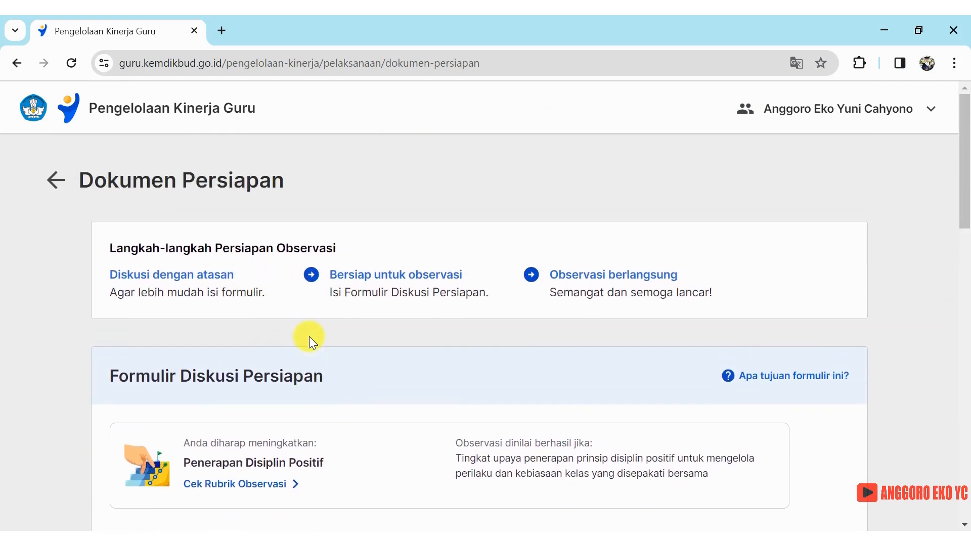
{"action": "left_click", "coordinate": [51, 190]}
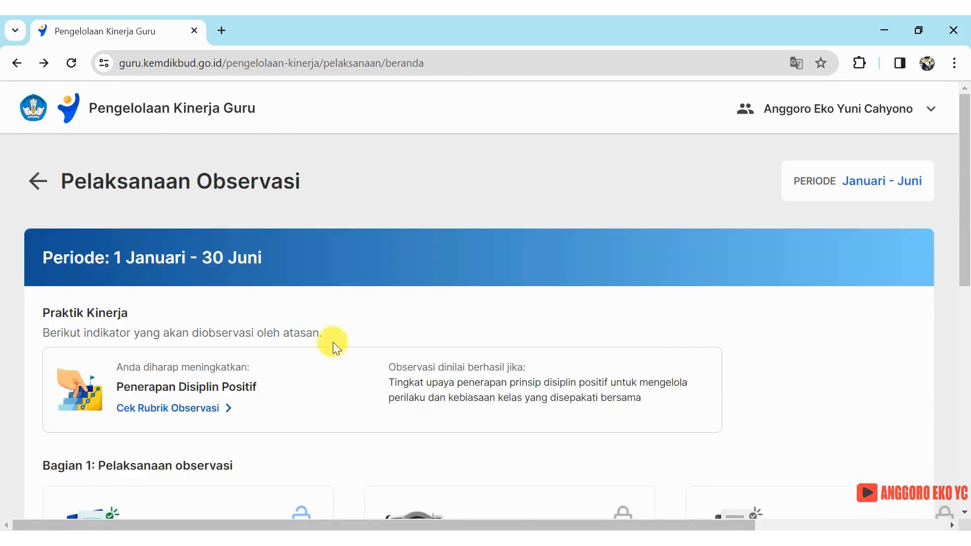
- Open Dokumen Persiapan again and select the whole Upaya Mempelajari answer
{"action": "scroll", "coordinate": [329, 349], "scroll_direction": "down", "scroll_amount": 5}
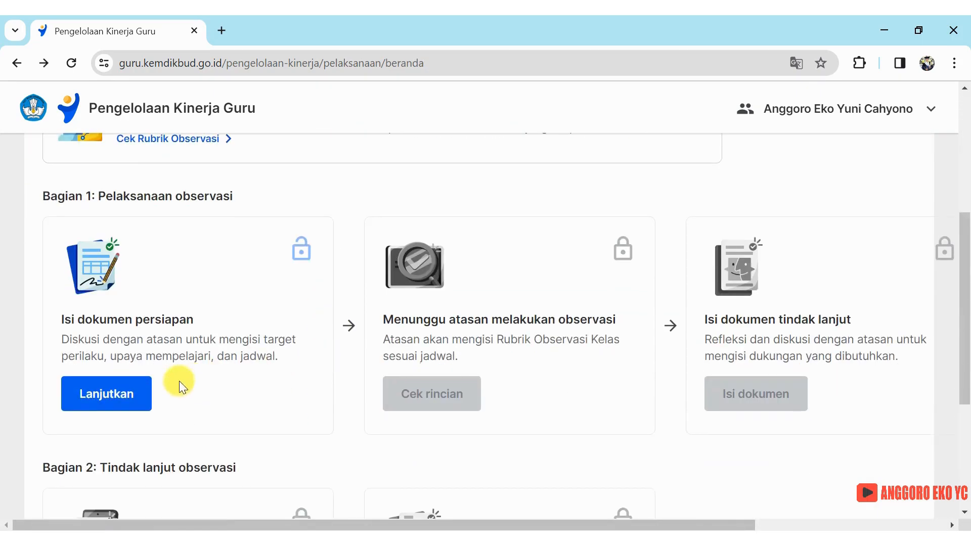
{"action": "left_click", "coordinate": [109, 392]}
{"action": "scroll", "coordinate": [388, 385], "scroll_direction": "down", "scroll_amount": 1}
{"action": "scroll", "coordinate": [389, 384], "scroll_direction": "down", "scroll_amount": 8}
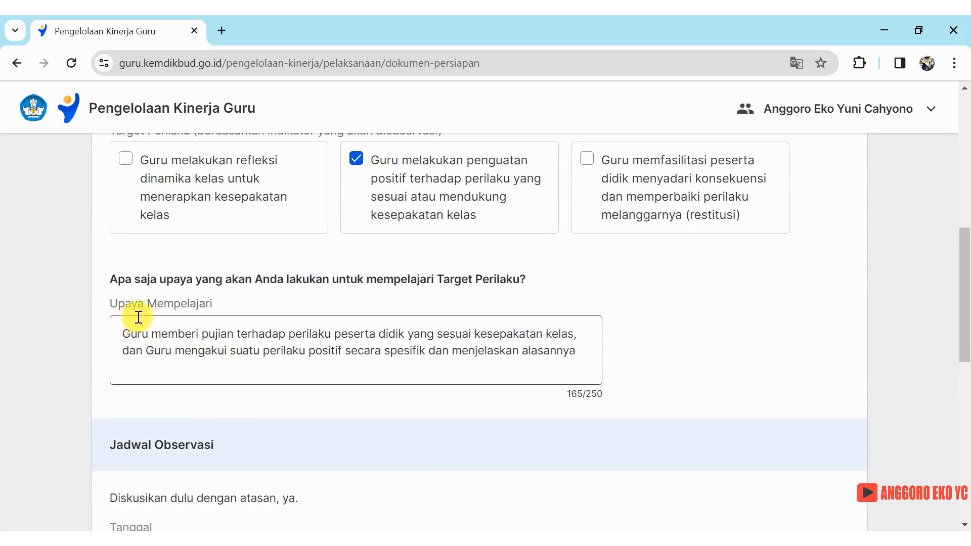
{"action": "left_click_drag", "start_coordinate": [125, 334], "coordinate": [585, 345]}
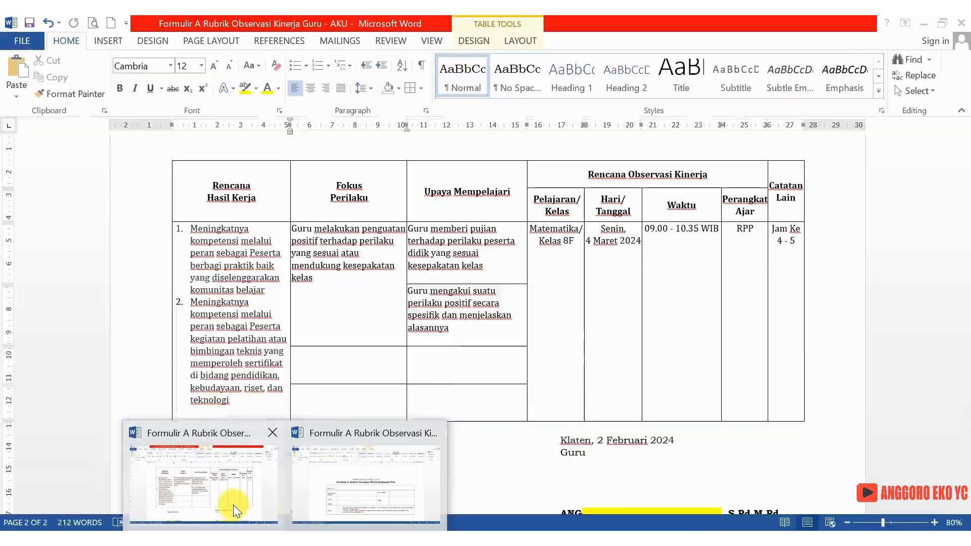
- Check the Upaya Mempelajari column of the Word form, return to Chrome and clear the text selection in the answer
{"action": "left_click", "coordinate": [233, 504]}
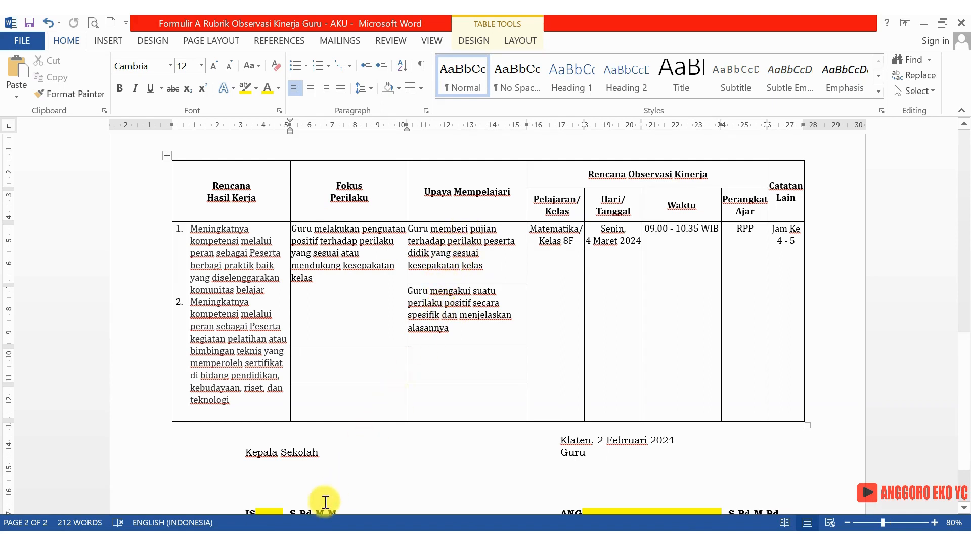
{"action": "mouse_move", "coordinate": [248, 539]}
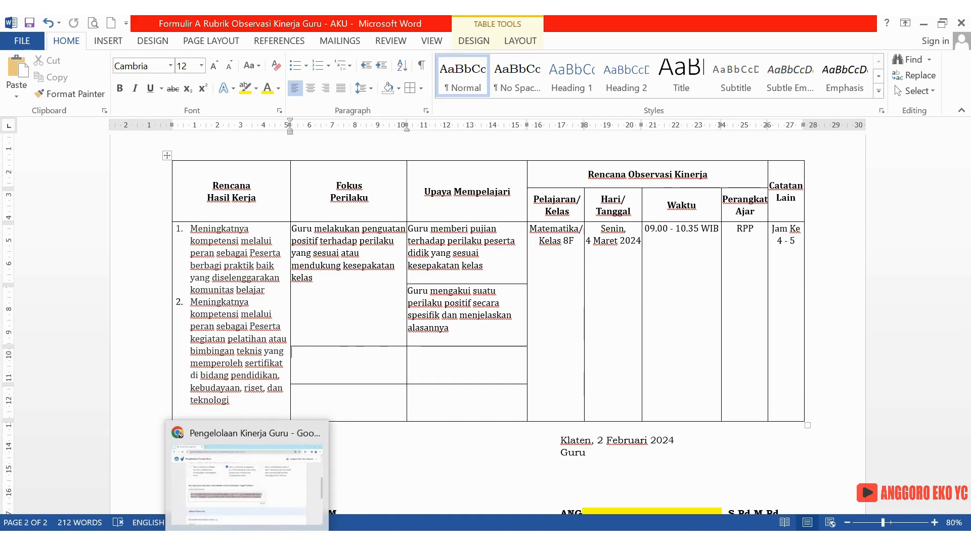
{"action": "left_click", "coordinate": [246, 475]}
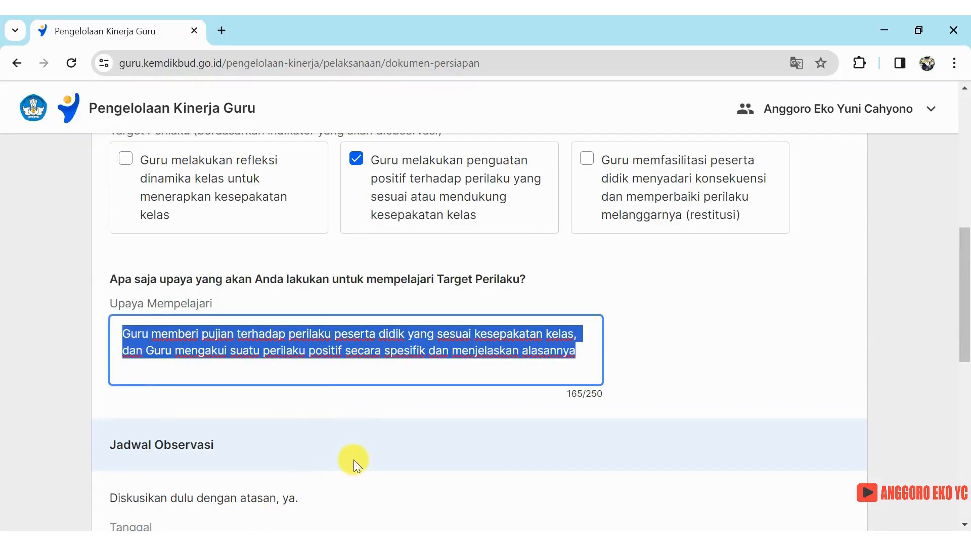
{"action": "left_click", "coordinate": [335, 366]}
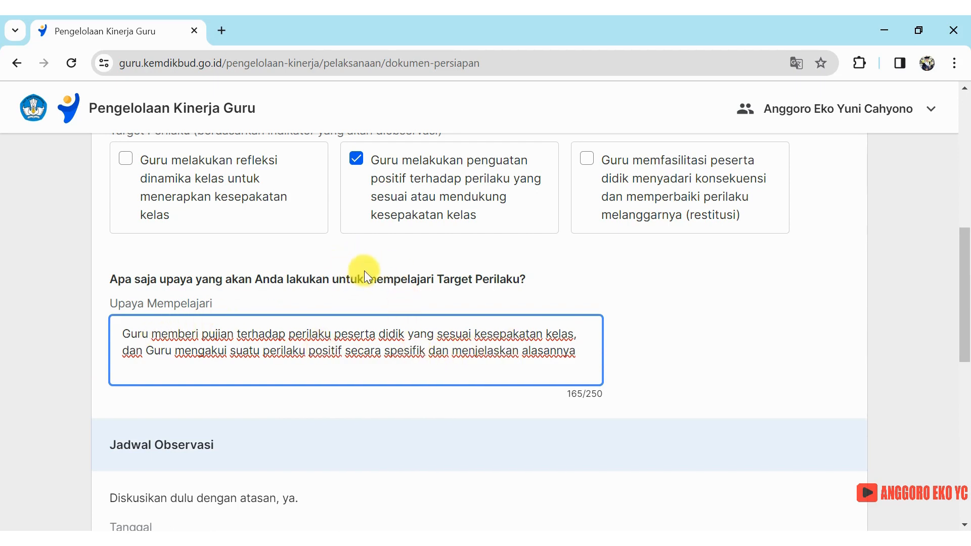
- Open the observation rubric, select the three recommended behaviours under focus behaviour 2, review the rest and close the rubric
{"action": "scroll", "coordinate": [364, 271], "scroll_direction": "up", "scroll_amount": 4}
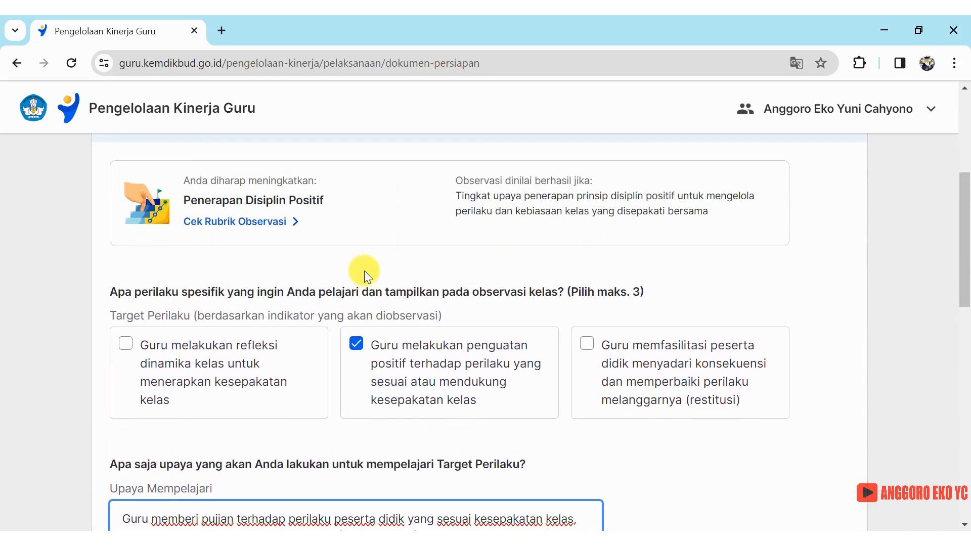
{"action": "left_click", "coordinate": [215, 223]}
{"action": "scroll", "coordinate": [387, 374], "scroll_direction": "down", "scroll_amount": 6}
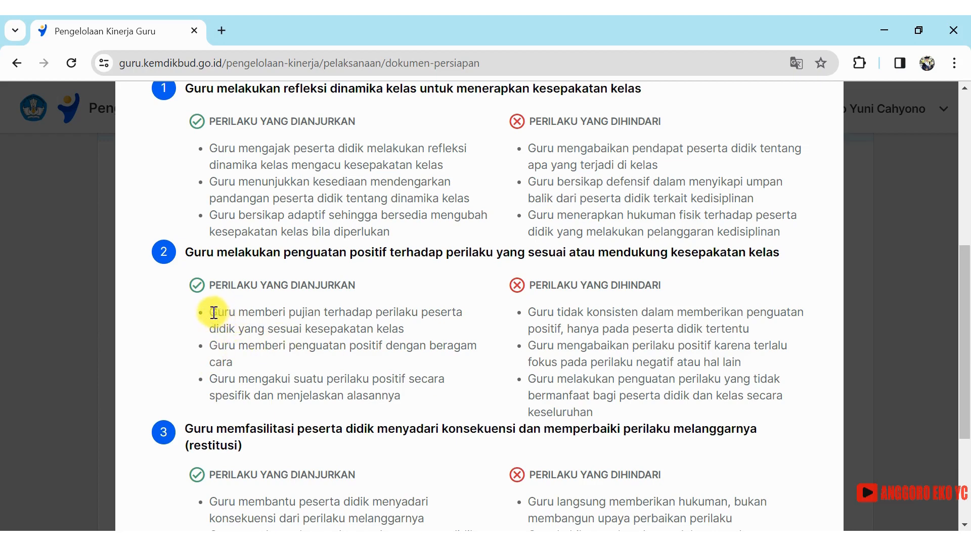
{"action": "left_click_drag", "start_coordinate": [218, 311], "coordinate": [403, 396]}
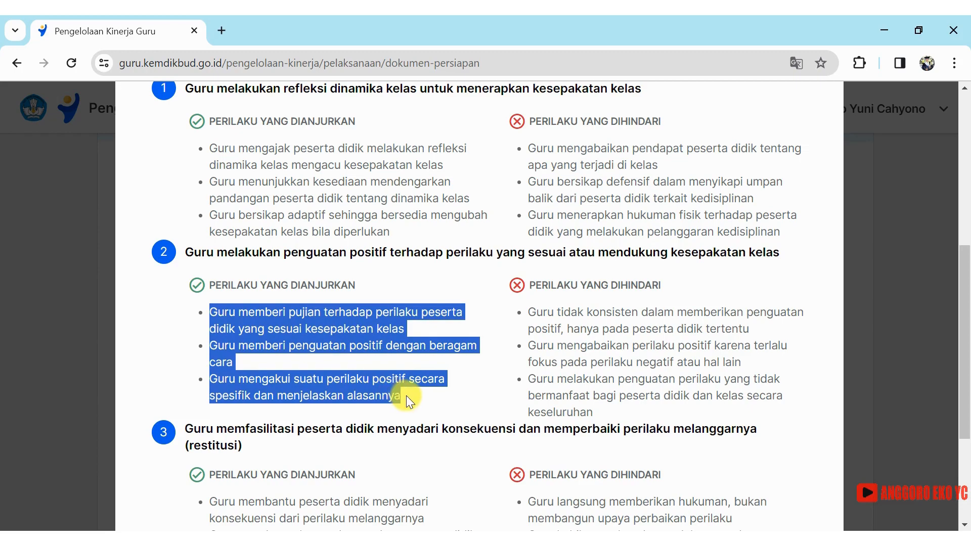
{"action": "scroll", "coordinate": [406, 395], "scroll_direction": "up", "scroll_amount": 2}
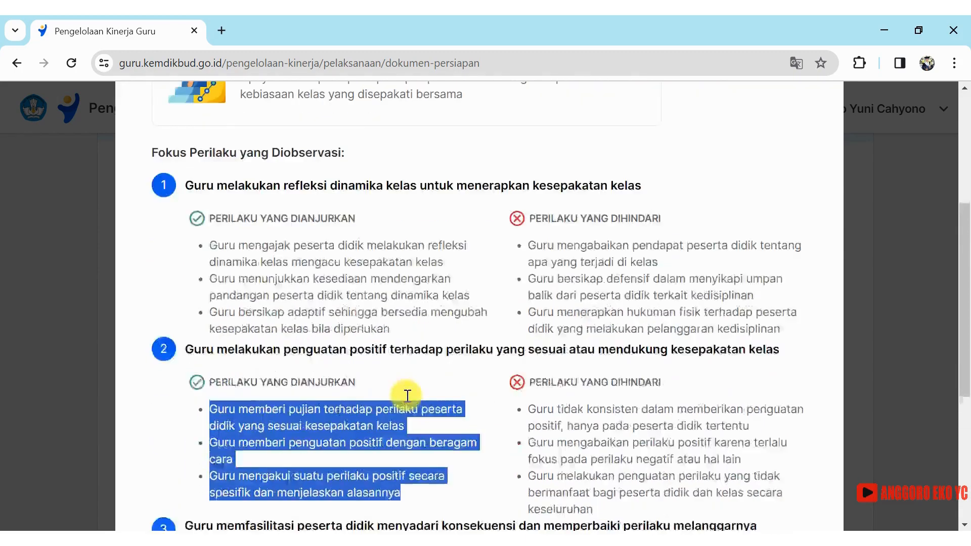
{"action": "scroll", "coordinate": [407, 395], "scroll_direction": "down", "scroll_amount": 5}
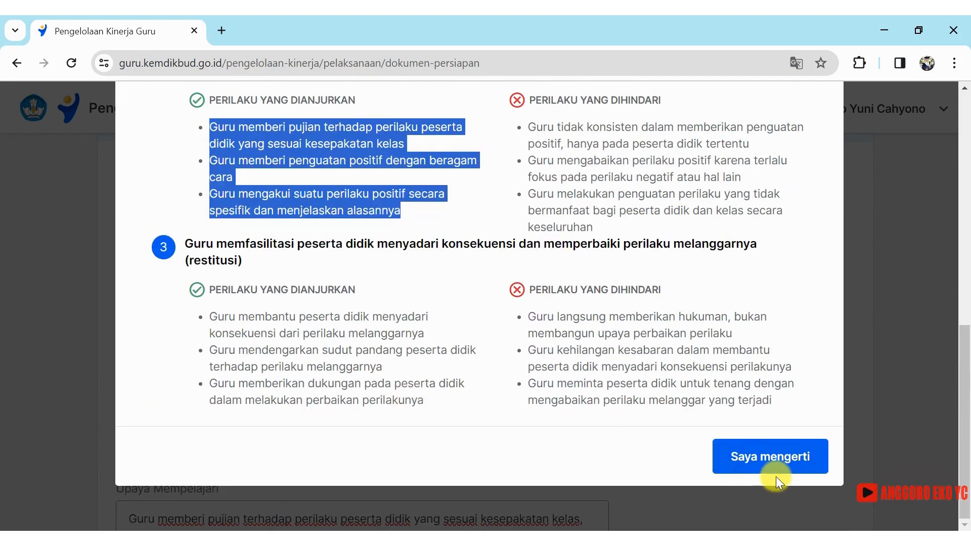
{"action": "left_click", "coordinate": [748, 455]}
- Select the Upaya Mempelajari answer again, compare it with the two filled Upaya Mempelajari cells in Word and return to Chrome
{"action": "scroll", "coordinate": [262, 436], "scroll_direction": "down", "scroll_amount": 3}
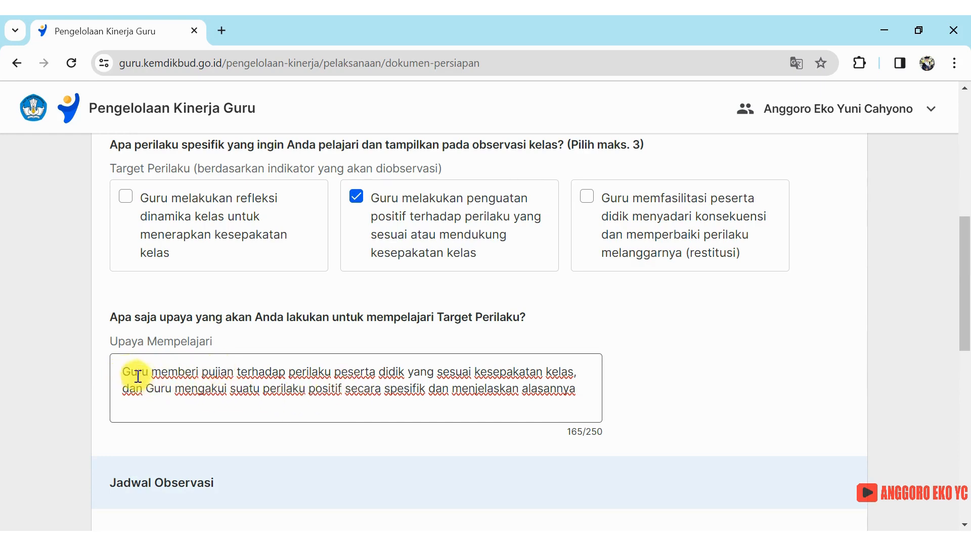
{"action": "left_click_drag", "start_coordinate": [123, 370], "coordinate": [577, 388]}
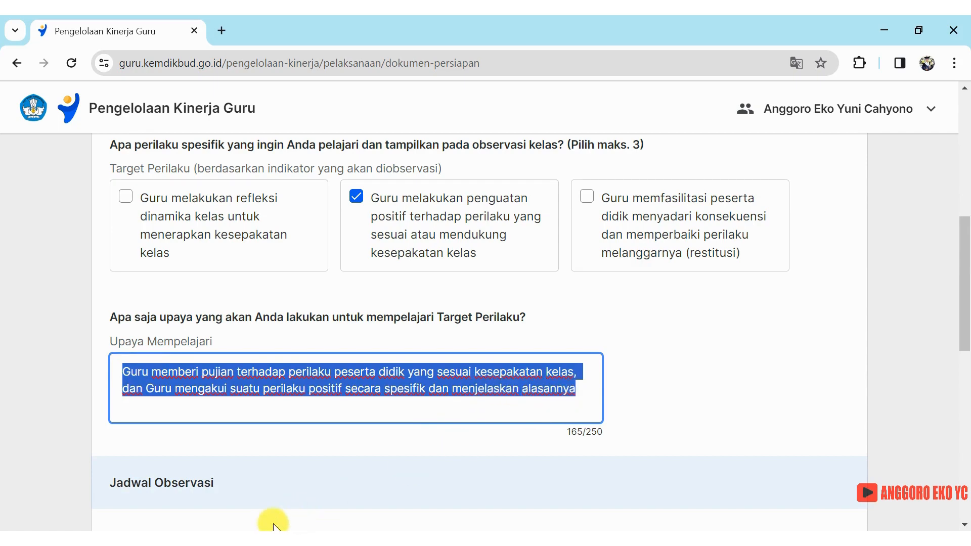
{"action": "left_click", "coordinate": [284, 538]}
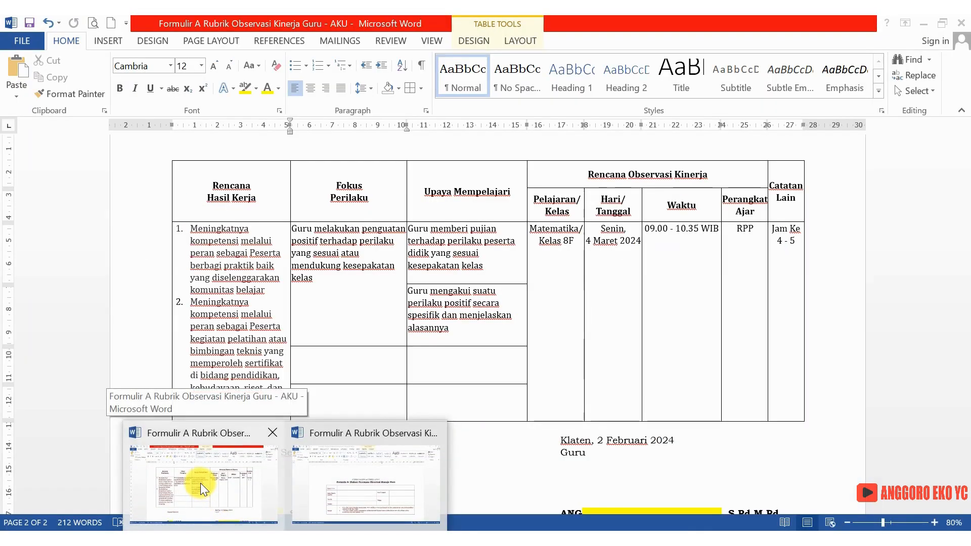
{"action": "left_click", "coordinate": [200, 483]}
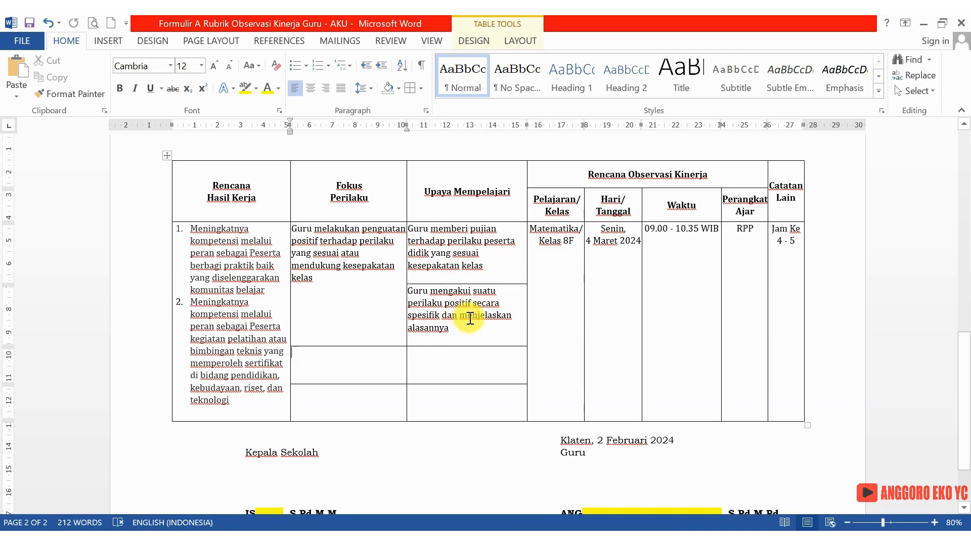
{"action": "left_click", "coordinate": [249, 538]}
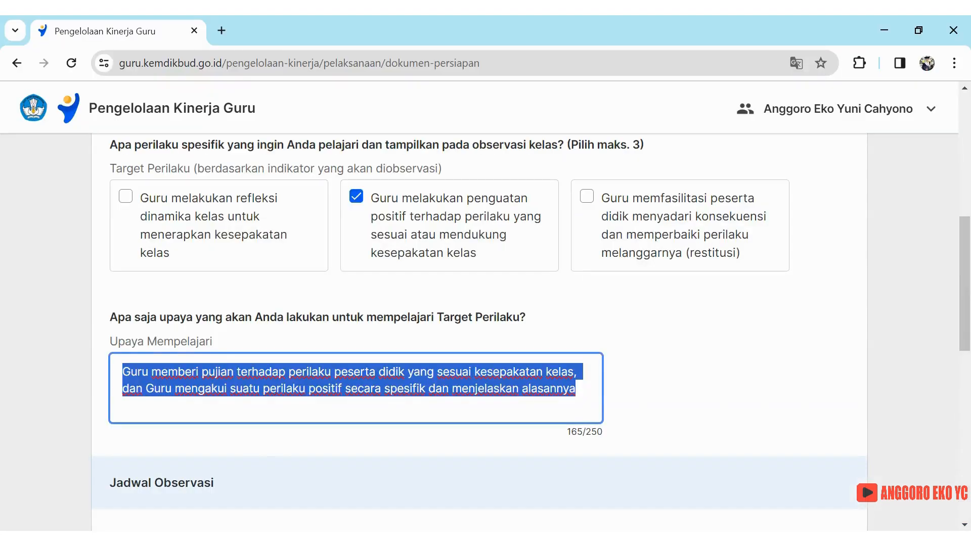
- Tick the target "Guru melakukan refleksi dinamika kelas untuk menerapkan kesepakatan kelas" and compare the ticked targets with the Word form's Fokus Perilaku column
{"action": "left_click", "coordinate": [107, 288]}
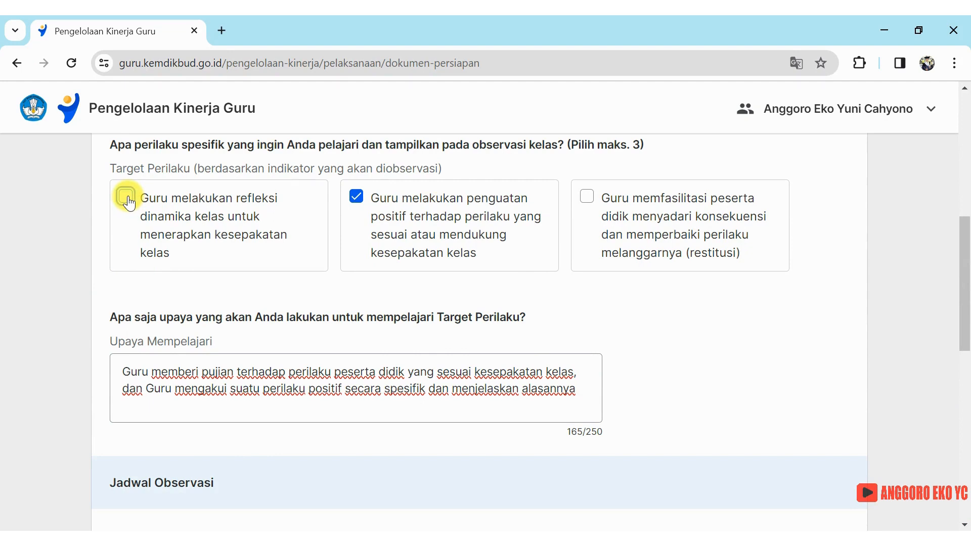
{"action": "left_click", "coordinate": [356, 197]}
{"action": "mouse_move", "coordinate": [278, 531]}
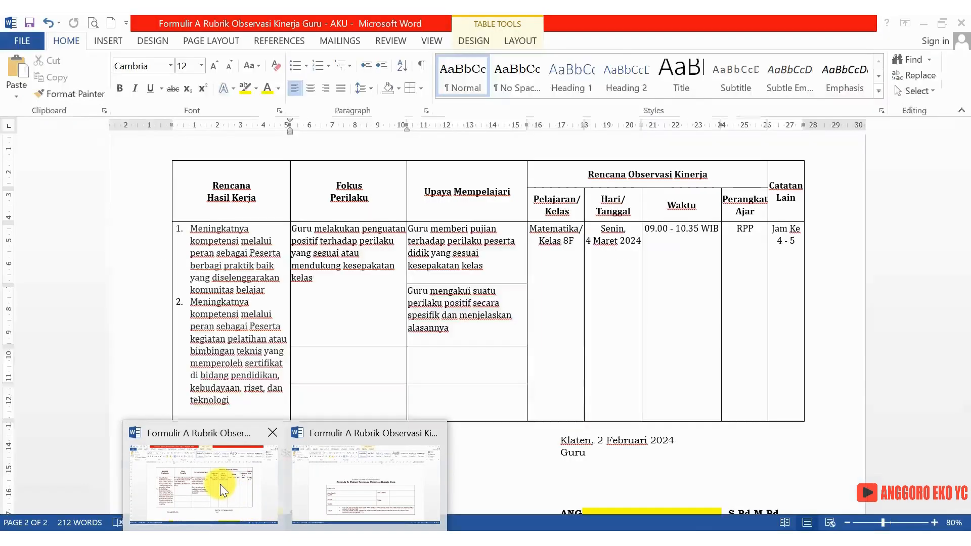
{"action": "left_click", "coordinate": [219, 483]}
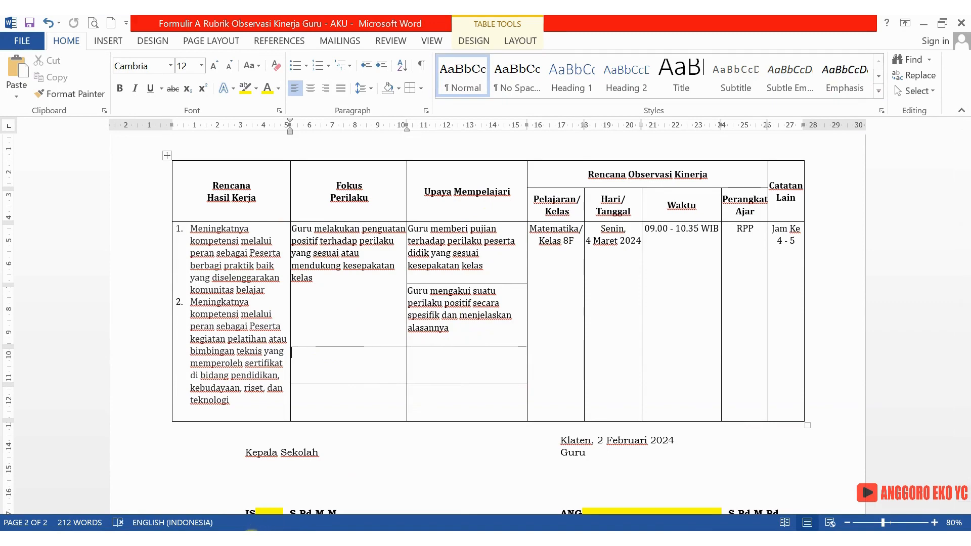
{"action": "left_click", "coordinate": [251, 530]}
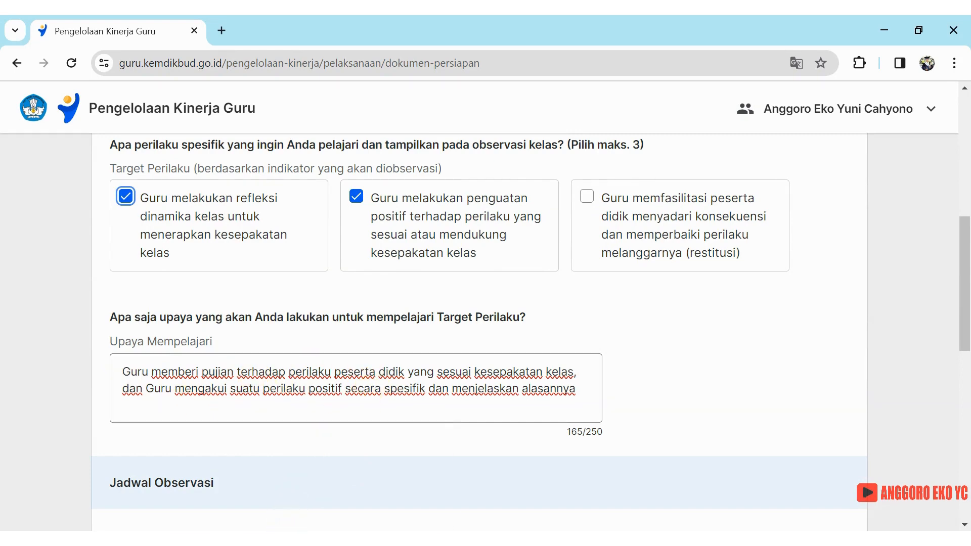
{"action": "left_click", "coordinate": [284, 539]}
{"action": "left_click", "coordinate": [217, 496]}
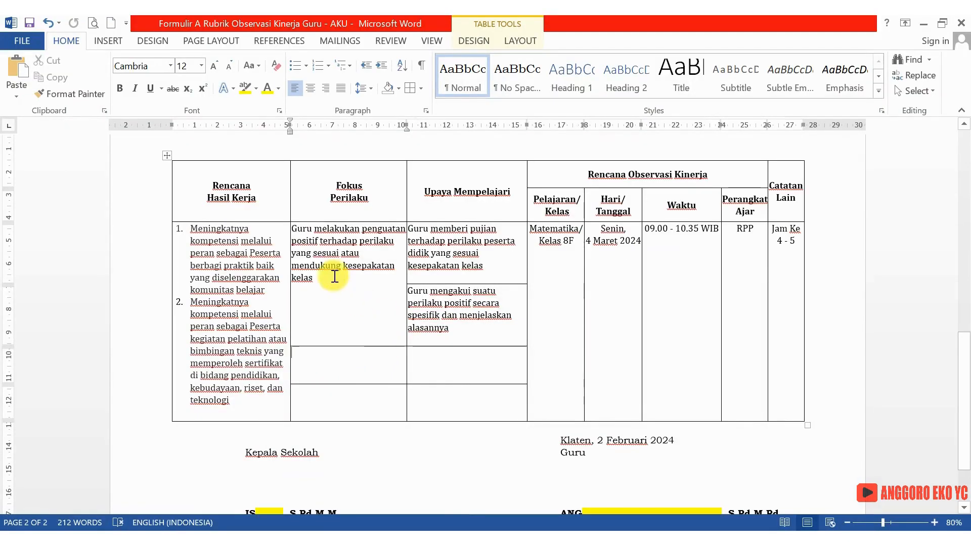